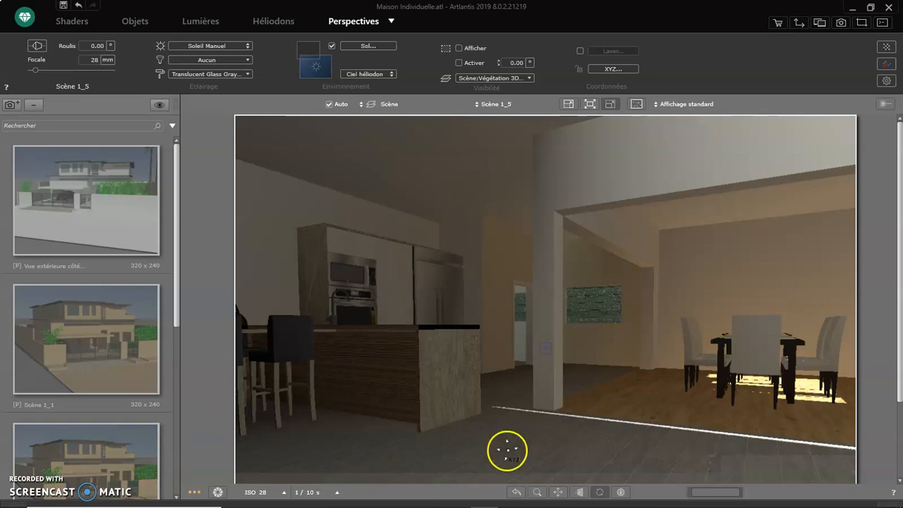
- Switch to the Chrome browser and open the BIM object catalogue on the BIMobject site
mouse_move(457, 497)
left_click(429, 497)
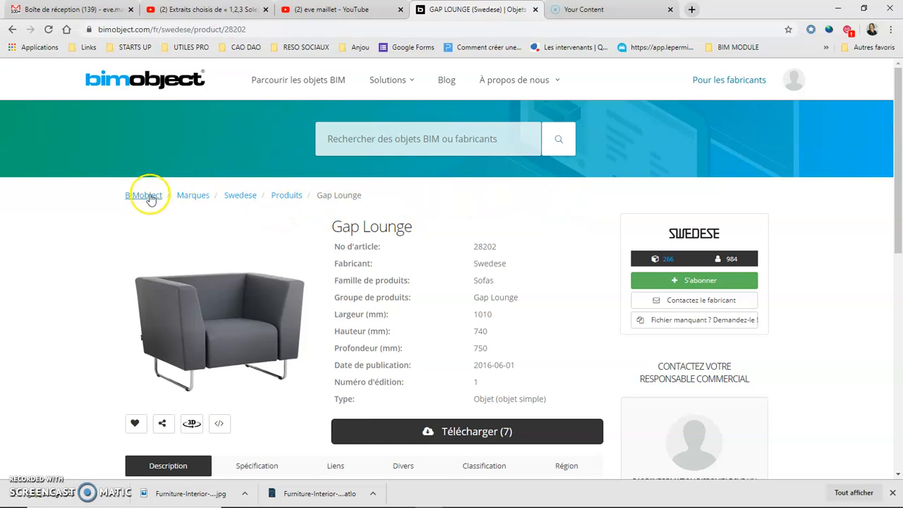
left_click(303, 82)
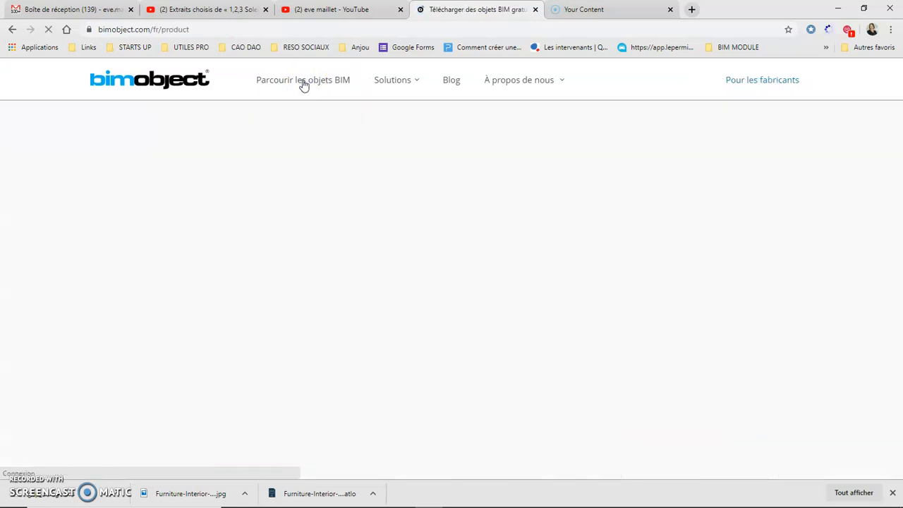
left_click(280, 84)
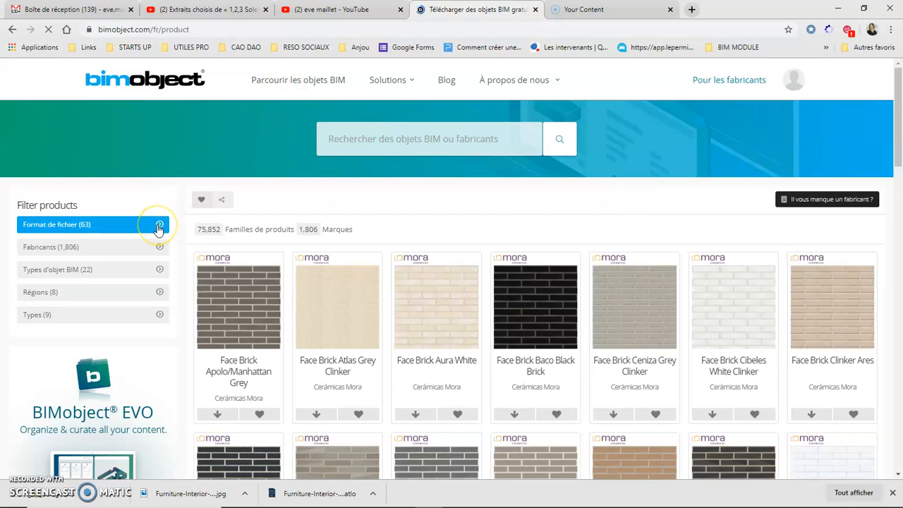
- Filter the catalogue products by the Artlantis file format
left_click(159, 227)
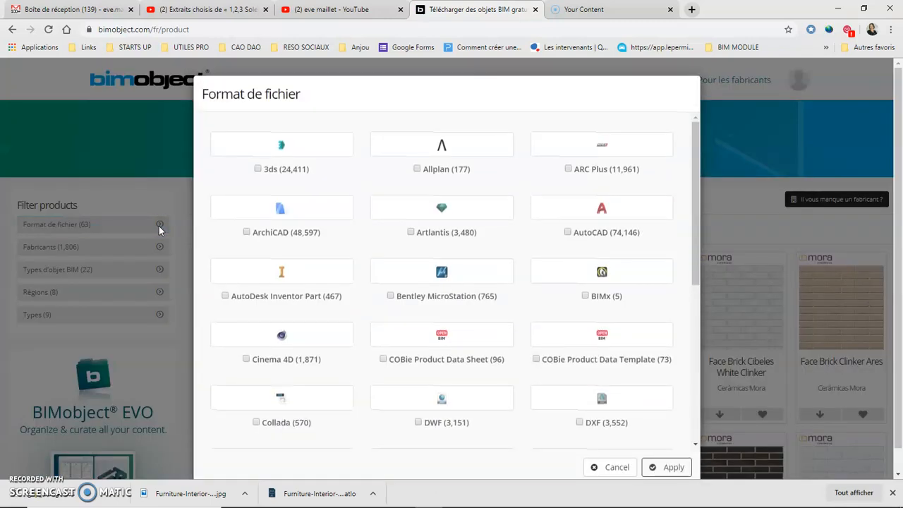
left_click(411, 232)
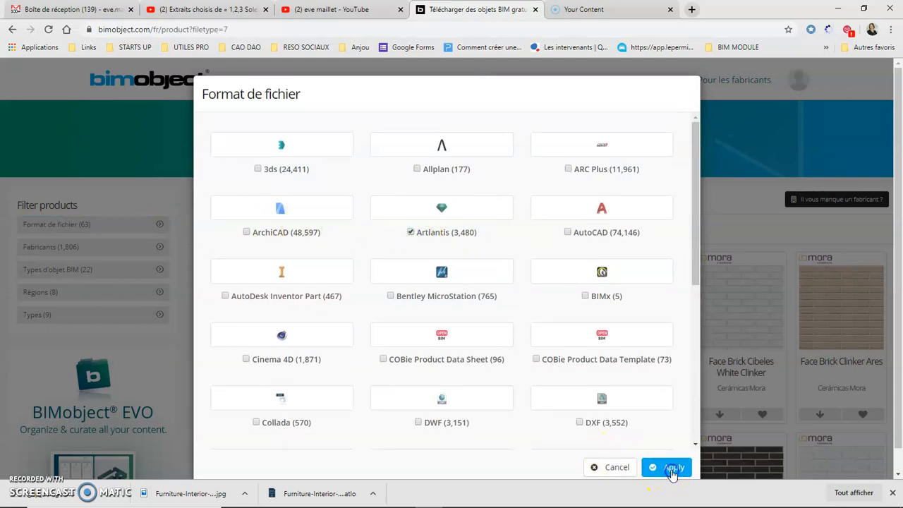
left_click(673, 469)
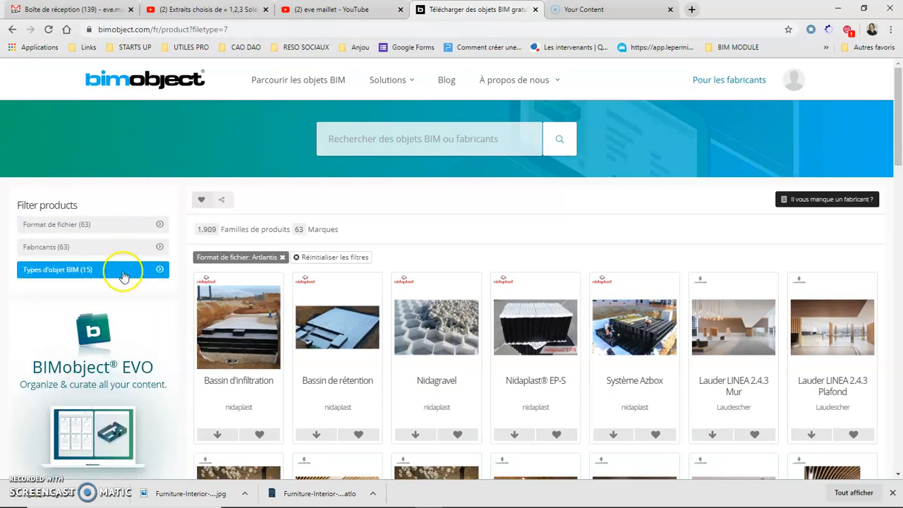
- Filter the BIM object types by the lighting categories Appliques and Plafonniers
left_click(124, 272)
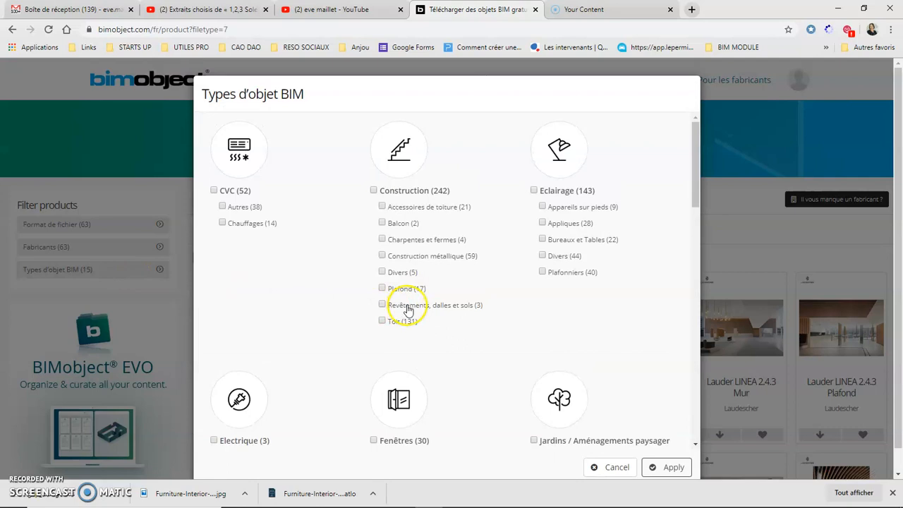
scroll(408, 310, "down", 8)
scroll(408, 311, "down", 15)
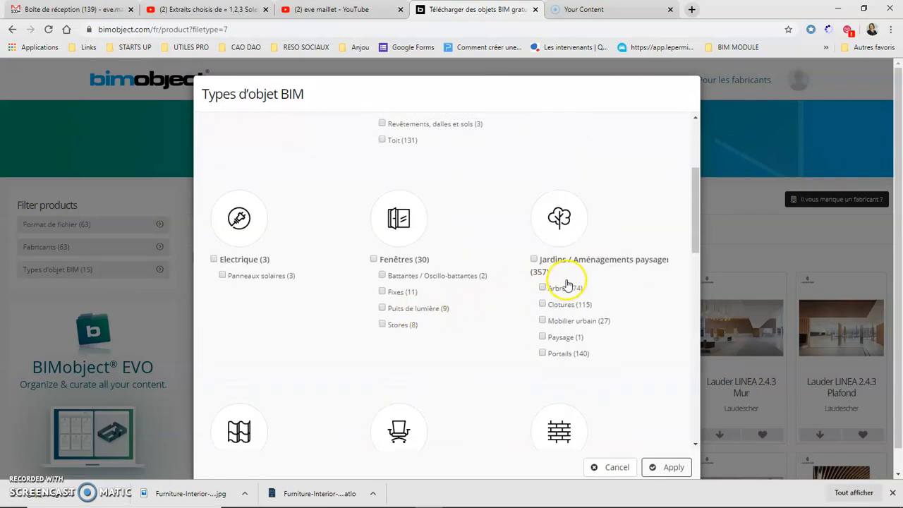
scroll(564, 283, "up", 3)
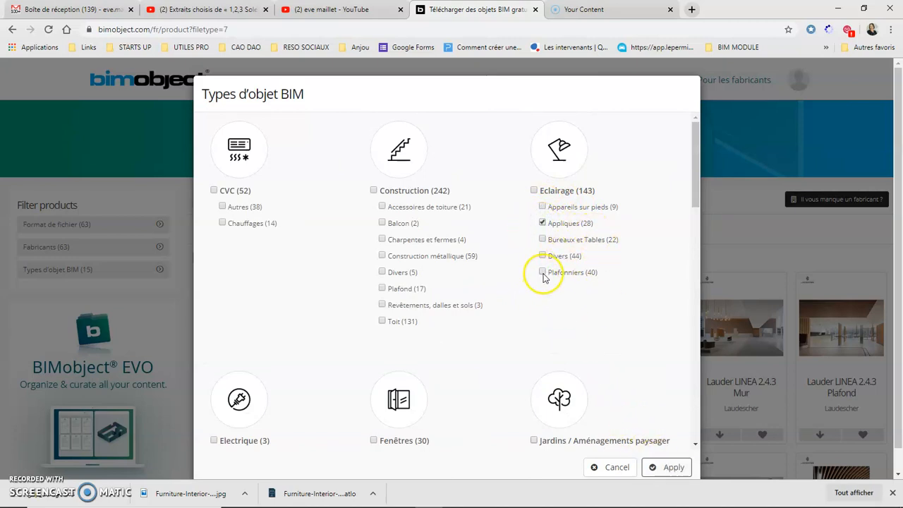
left_click(667, 468)
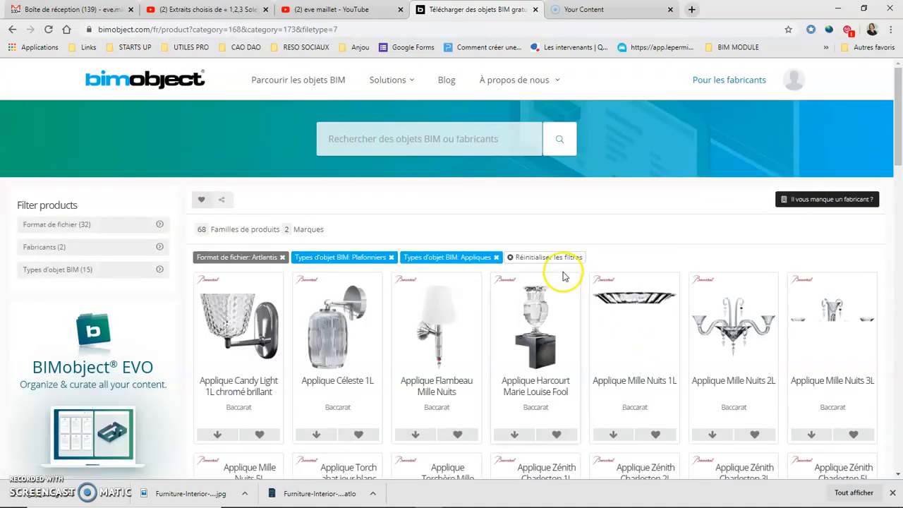
- Open the product page of the Baccarat wall light Applique Zénith Clair et Rouge 5L
scroll(563, 276, "down", 1)
scroll(564, 275, "down", 7)
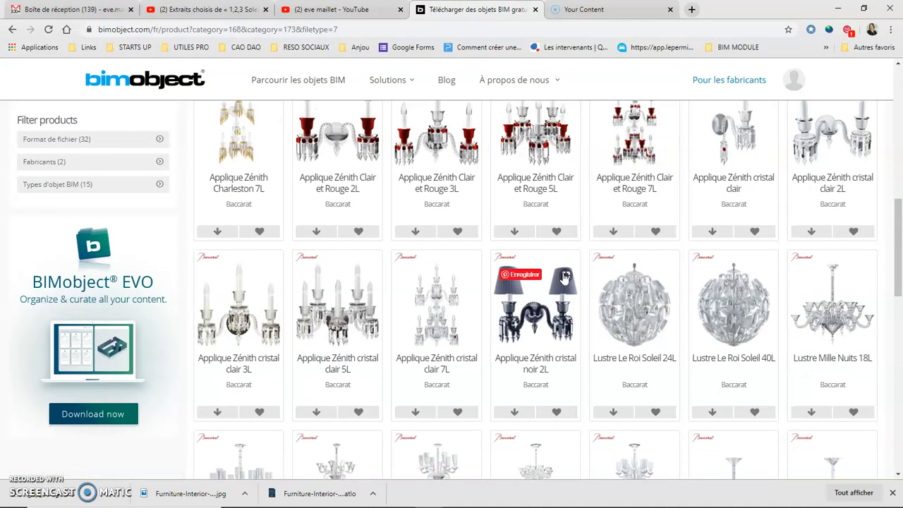
left_click(534, 145)
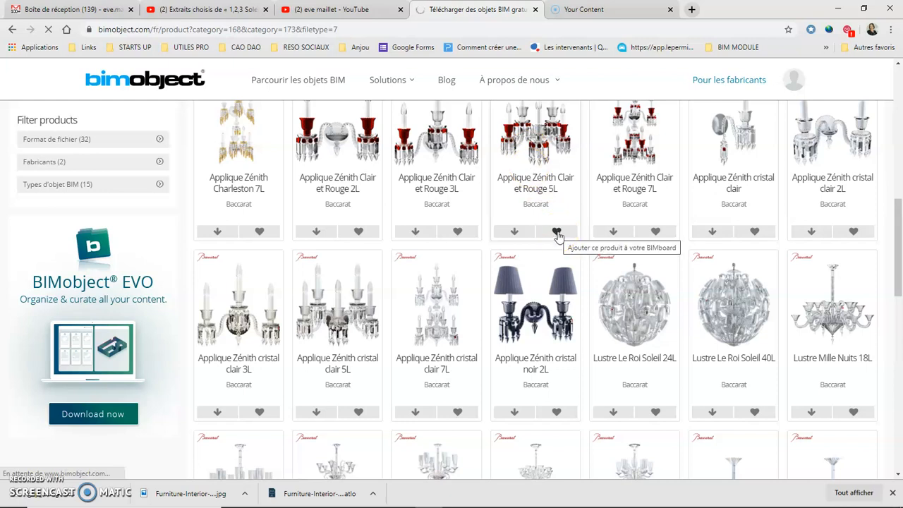
left_click(542, 141)
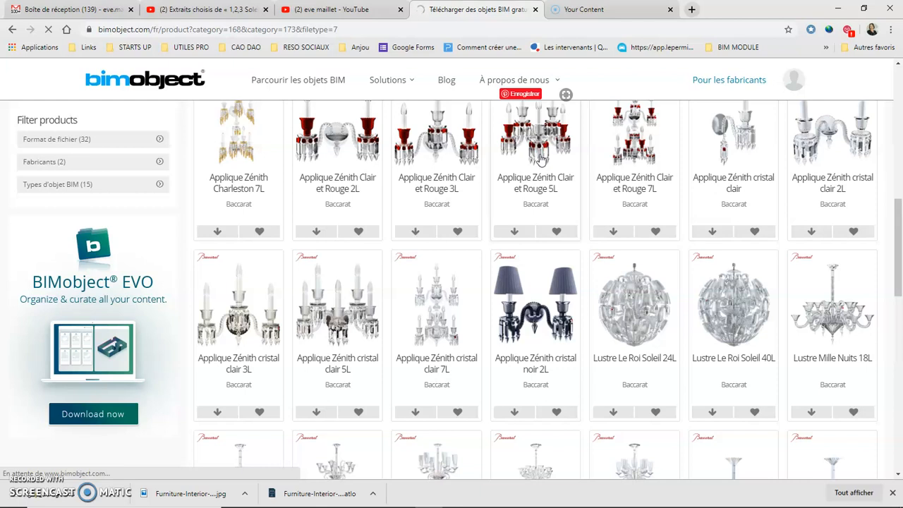
scroll(541, 161, "up", 3)
left_click(536, 338)
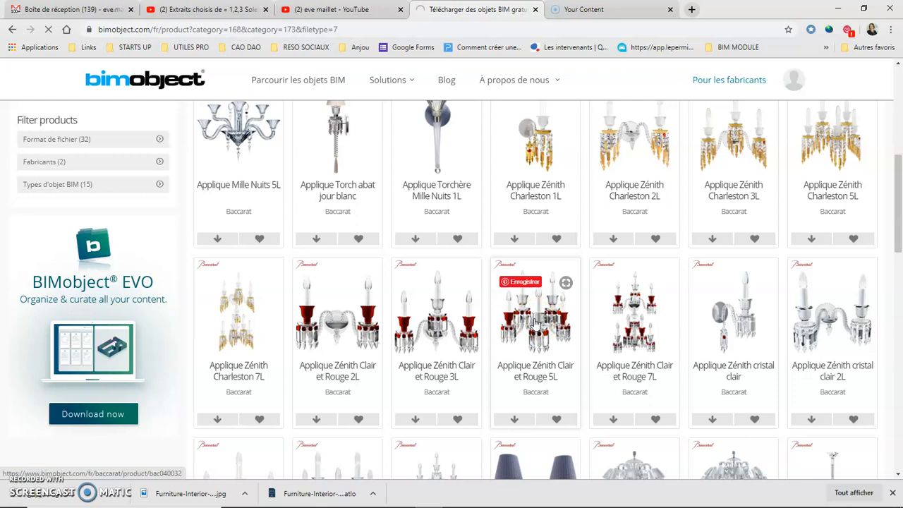
left_click(537, 321)
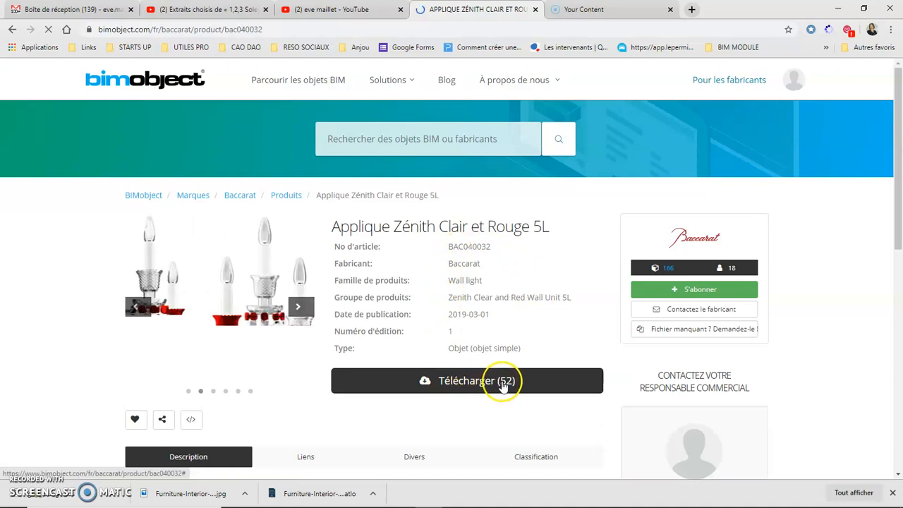
- Download the wall light's Artlantis .atlo object and .jpg preview into the OBJETS ATL folder
left_click(500, 383)
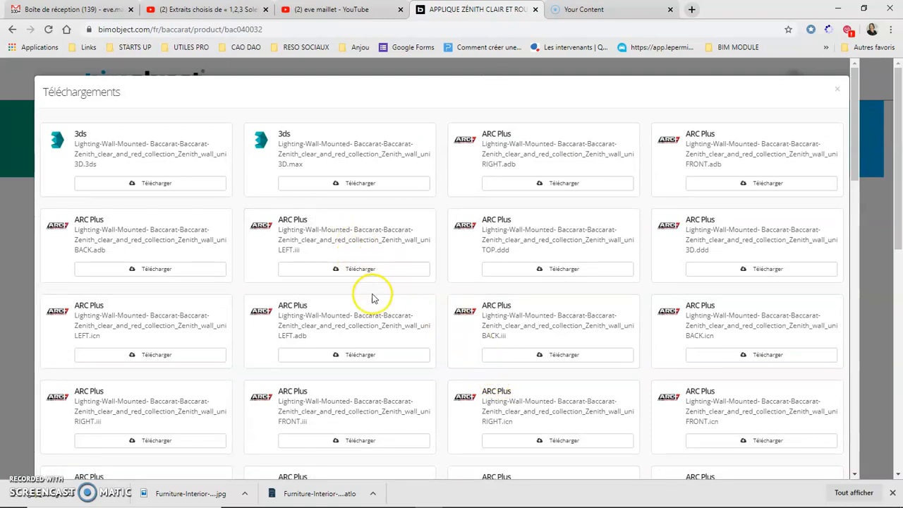
scroll(373, 299, "down", 8)
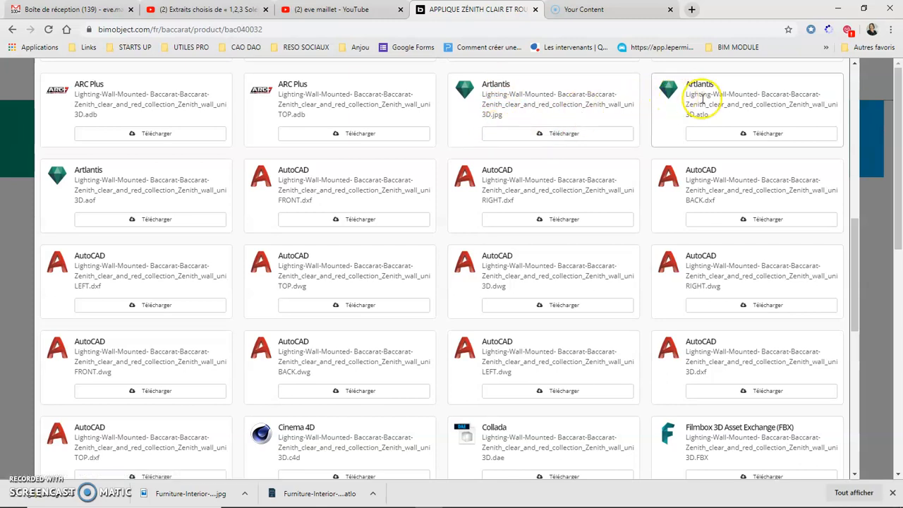
left_click(736, 134)
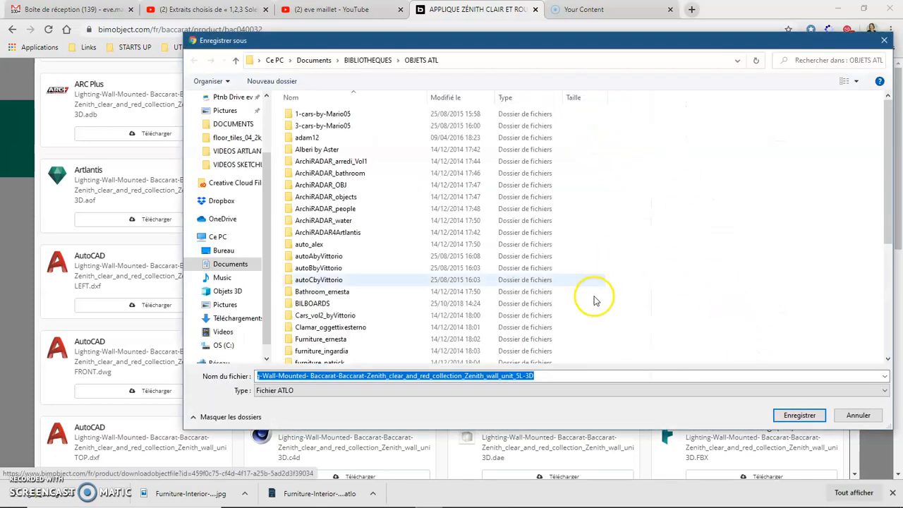
scroll(515, 284, "down", 5)
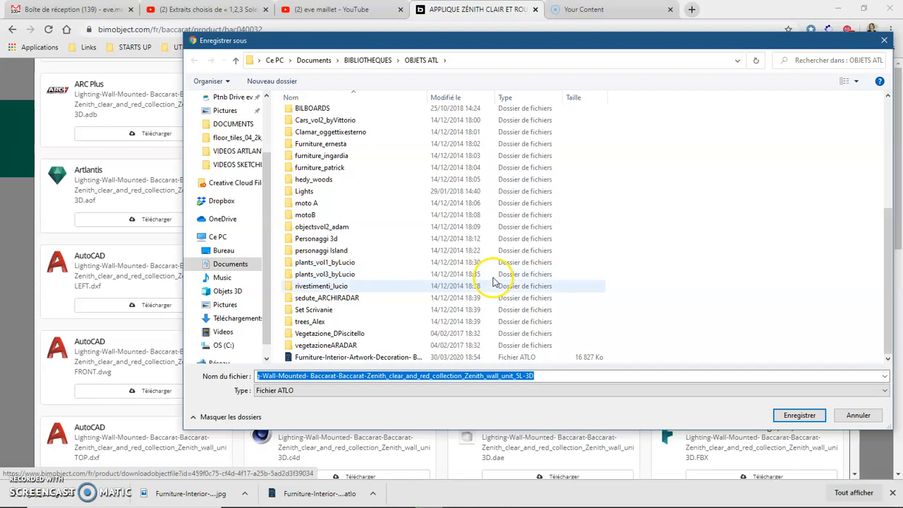
left_click(799, 416)
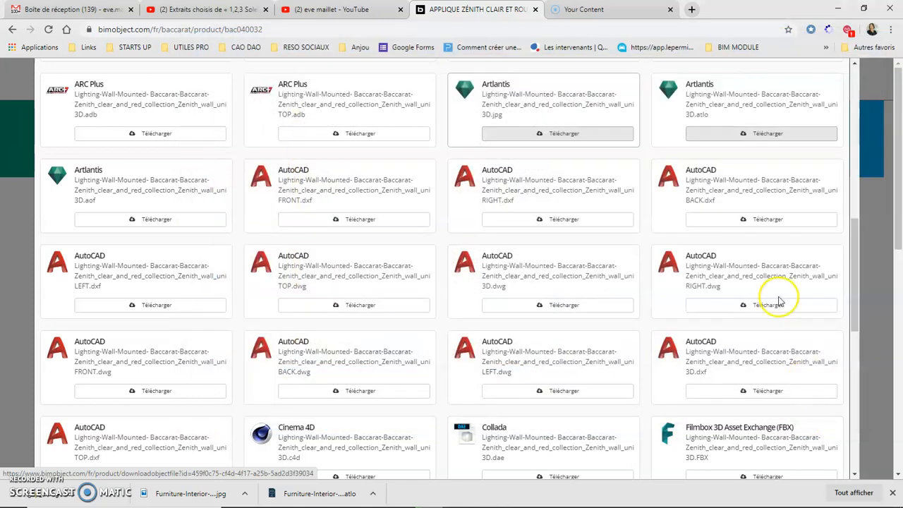
left_click(577, 136)
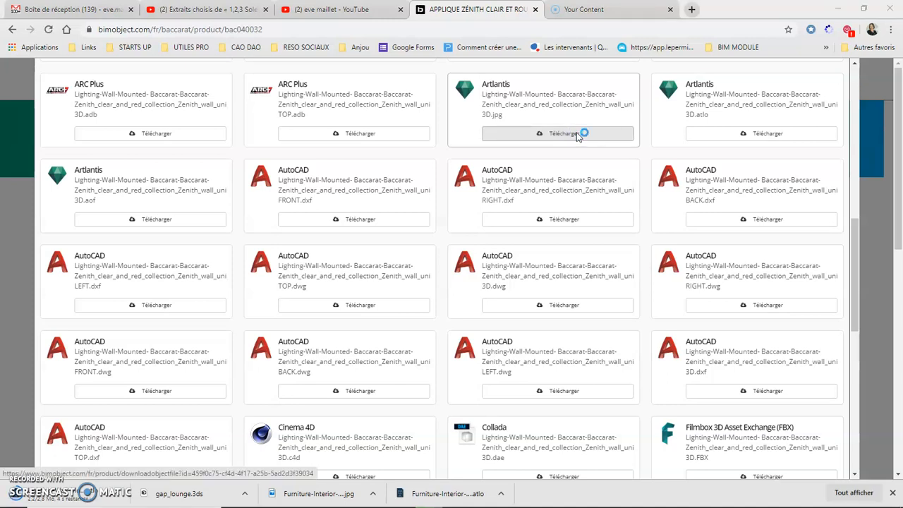
left_click(800, 415)
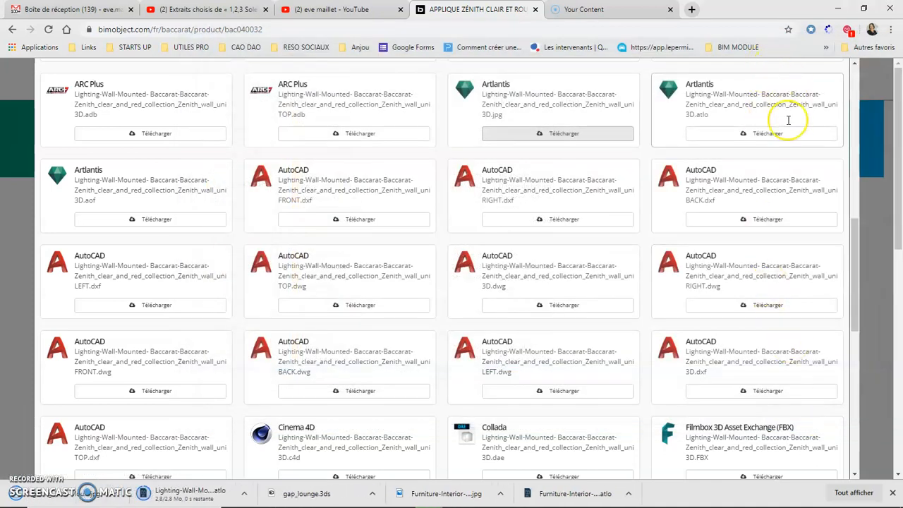
- Minimize the browser and bring up the OBJETS ATL and Artlantis Media folders in File Explorer
left_click(840, 10)
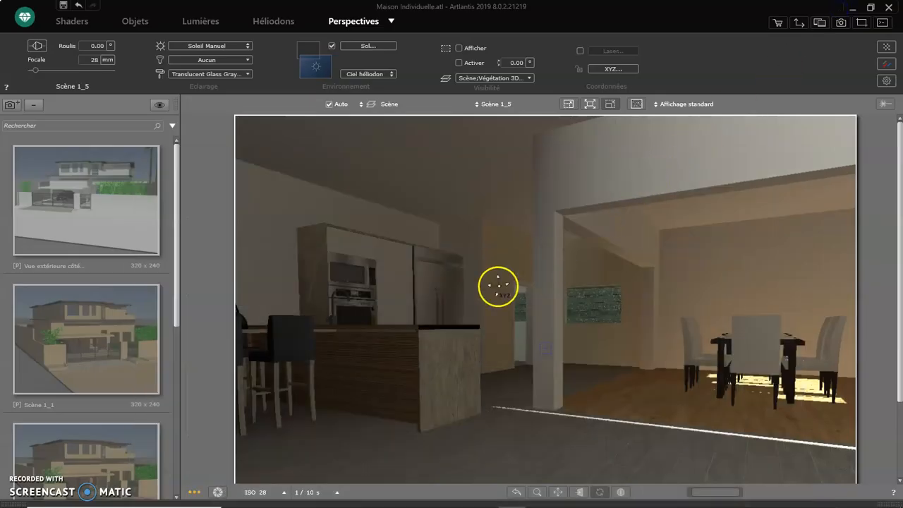
mouse_move(420, 503)
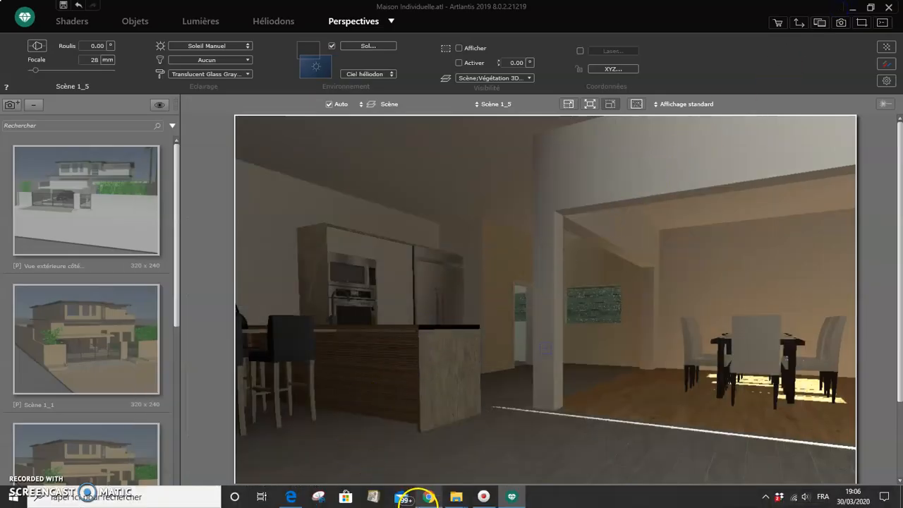
mouse_move(460, 501)
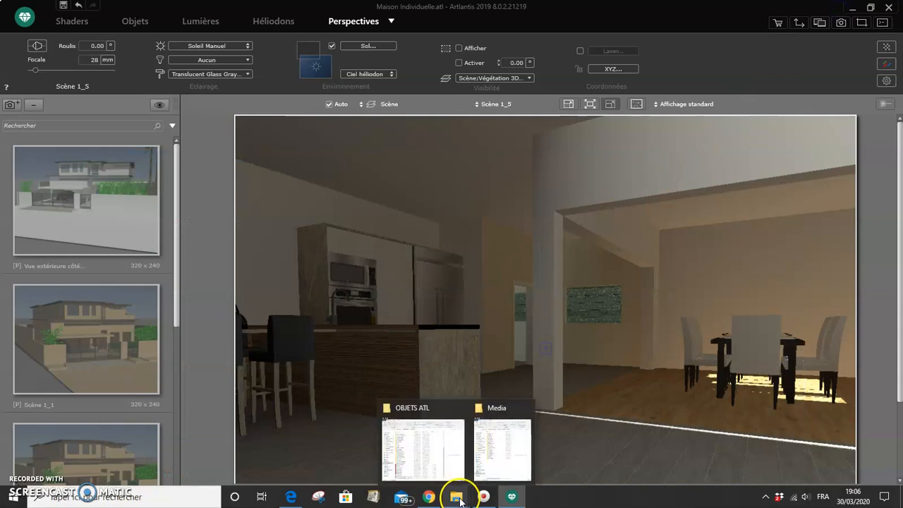
left_click(431, 468)
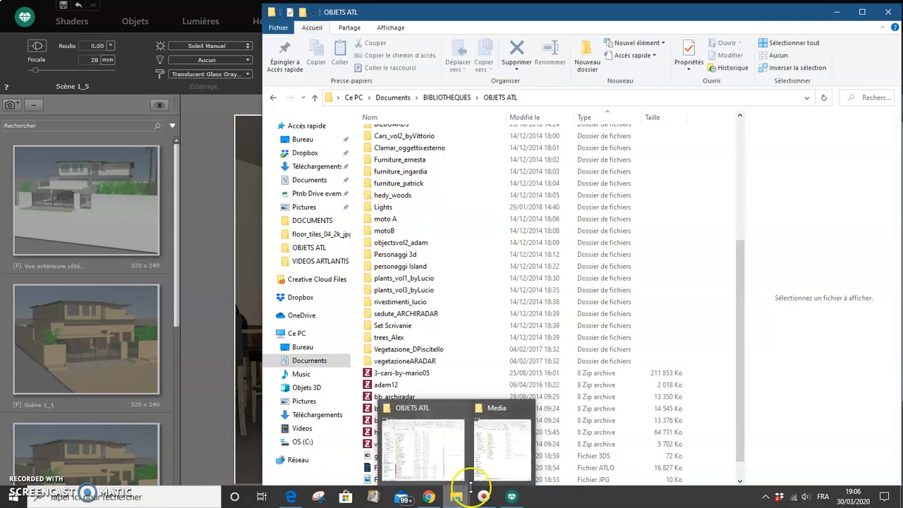
left_click(500, 441)
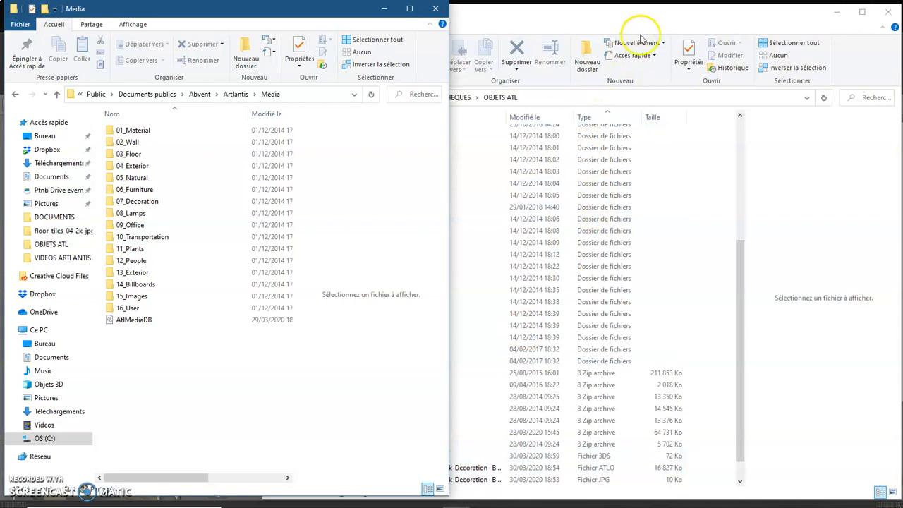
left_click(646, 18)
scroll(467, 258, "down", 1)
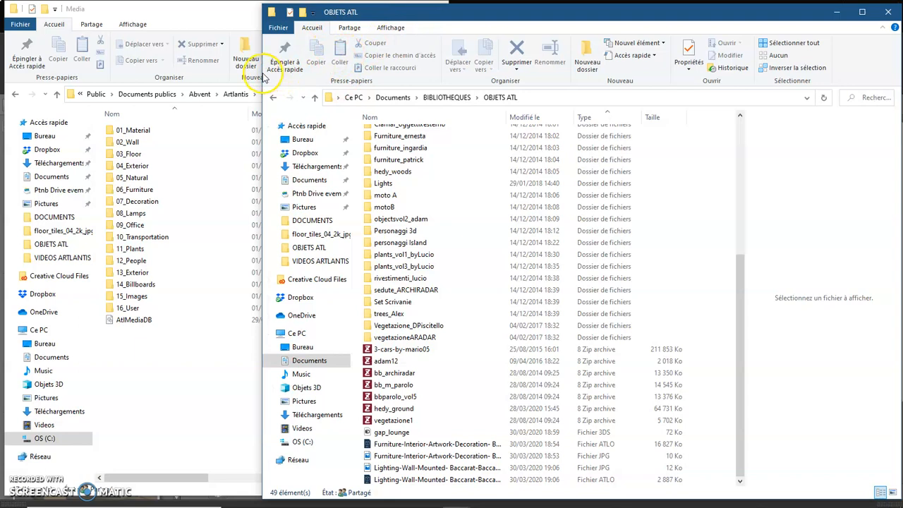
- Resize the two folder windows so OBJETS ATL sits beside Media, and widen Media to show its full path
left_click_drag(261, 73, 455, 67)
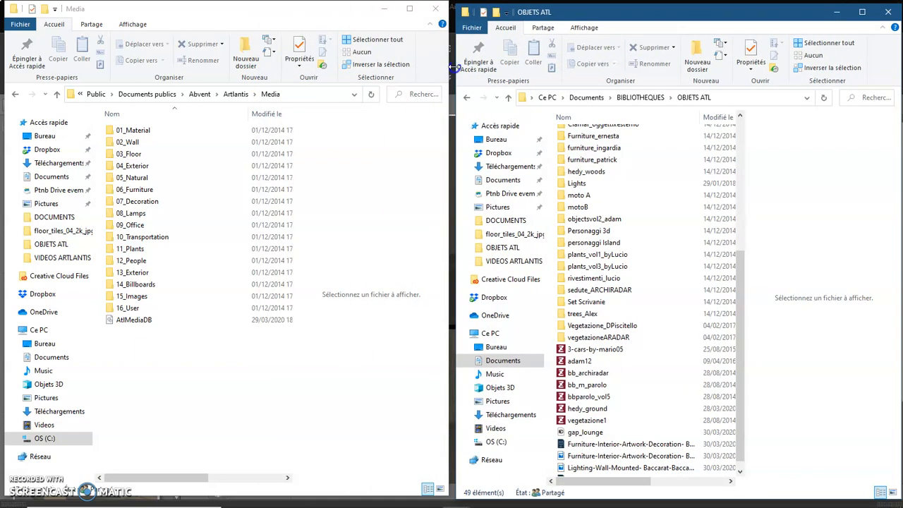
left_click(449, 53)
left_click_drag(456, 54, 491, 74)
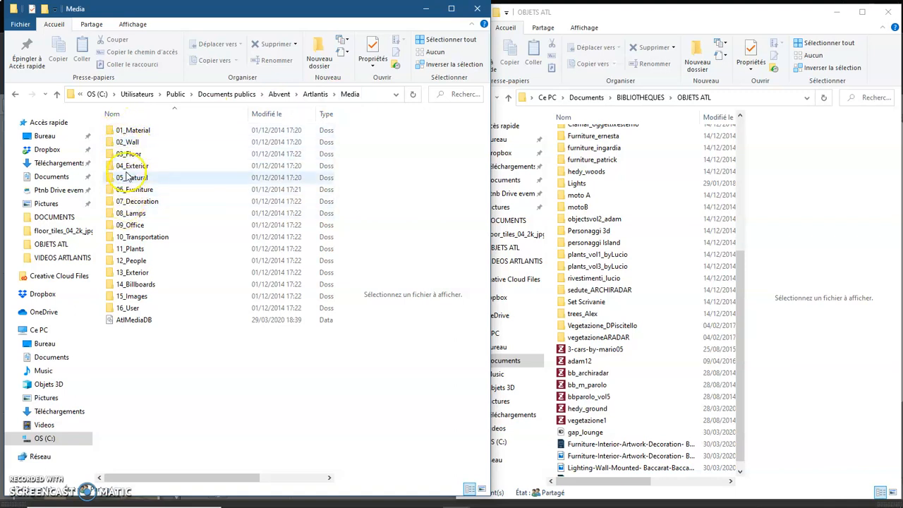
- Open the Abvent_Std_Lamps_Ceiling folder inside Media, under 08_Lamps and Ceiling
double_click(137, 215)
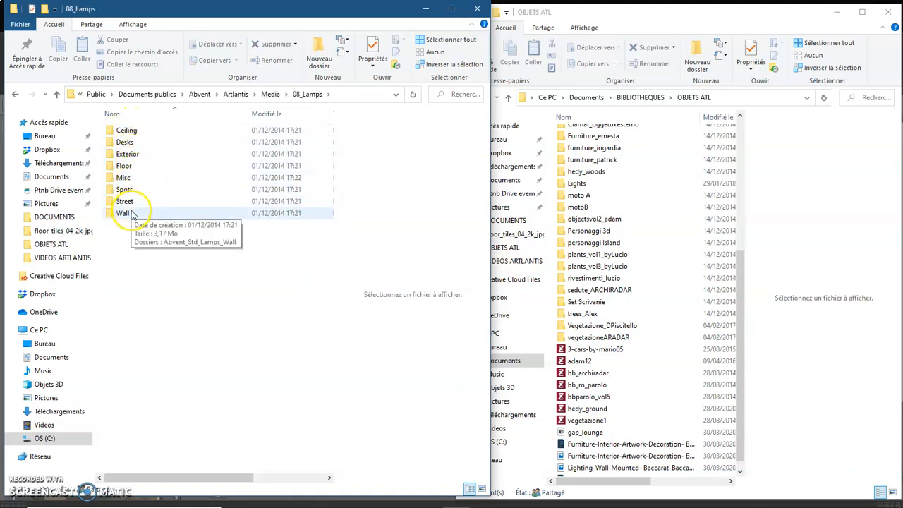
double_click(143, 132)
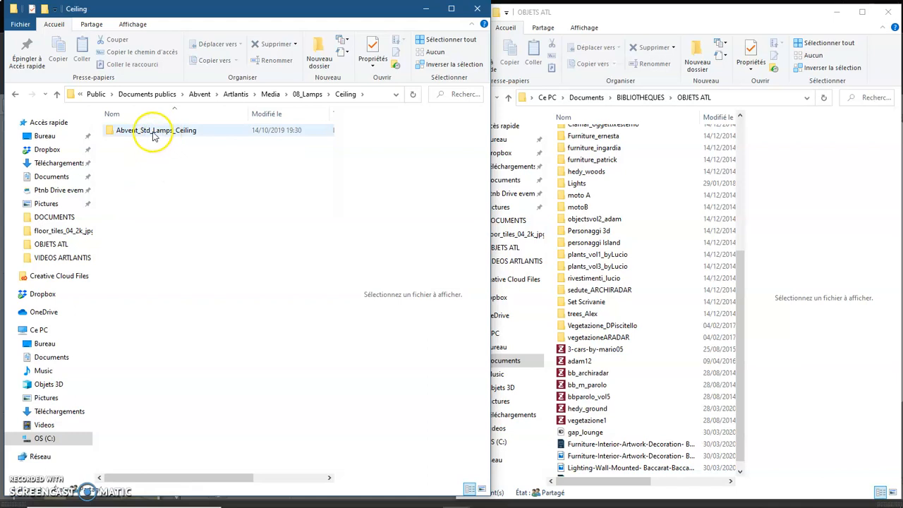
double_click(150, 132)
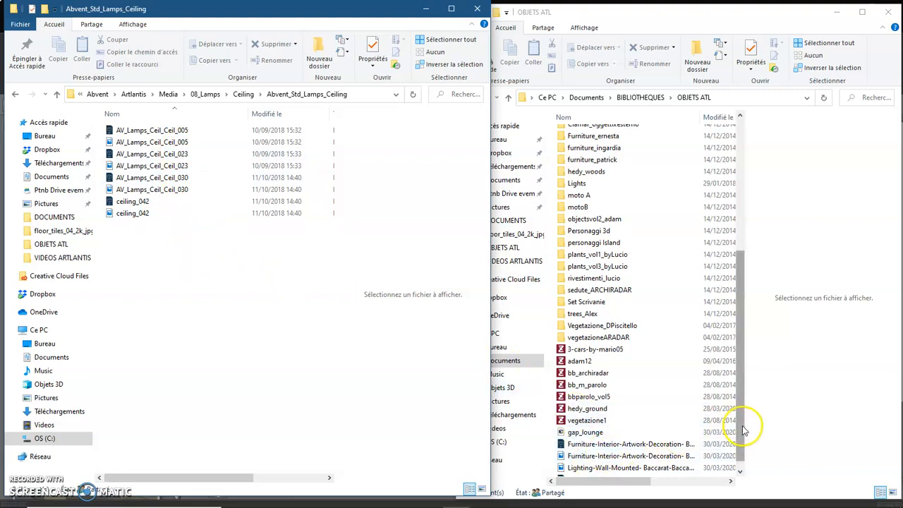
- Move the four Baccarat lamp files (.atlo objects and previews) from OBJETS ATL into the Abvent_Std_Lamps_Ceiling folder
left_click(733, 445)
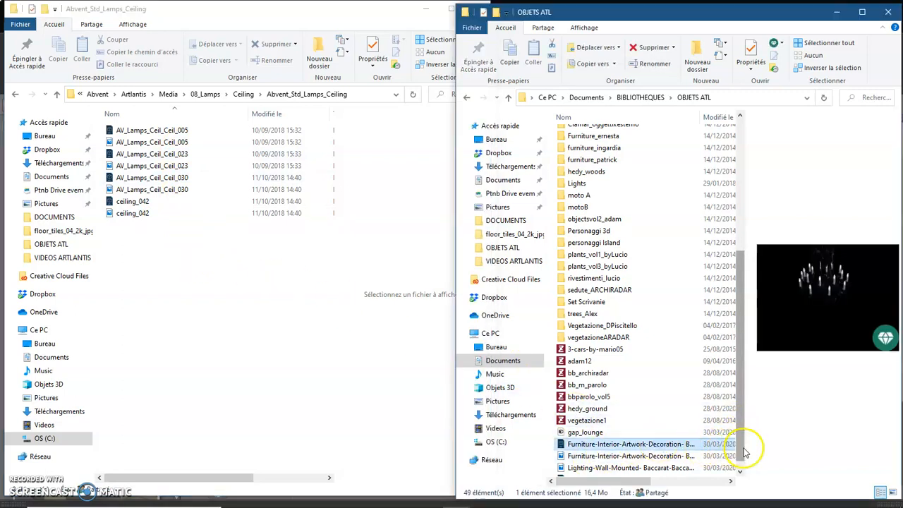
scroll(737, 459, "down", 1)
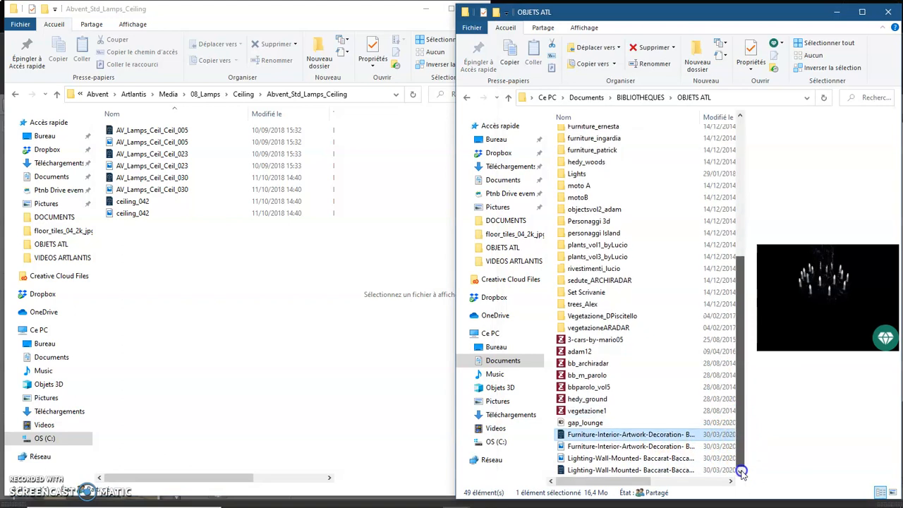
left_click(643, 471, "shift")
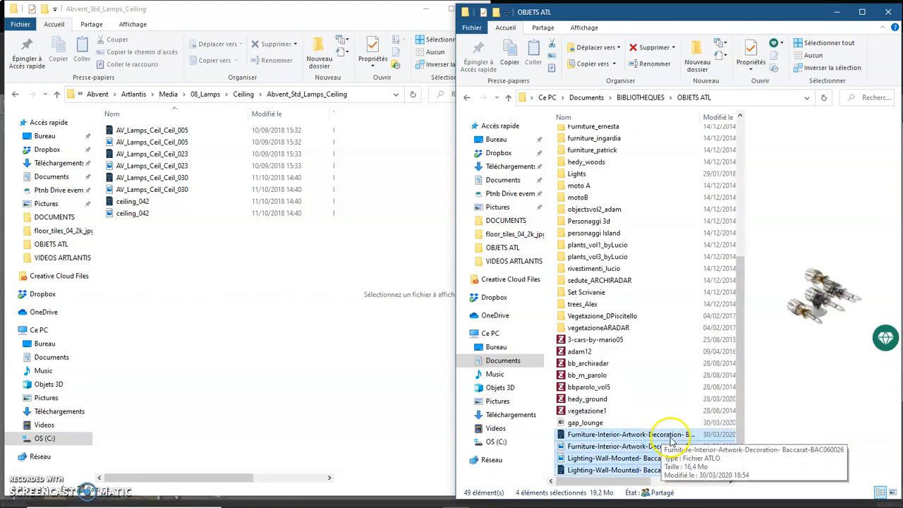
left_click_drag(611, 438, 152, 266)
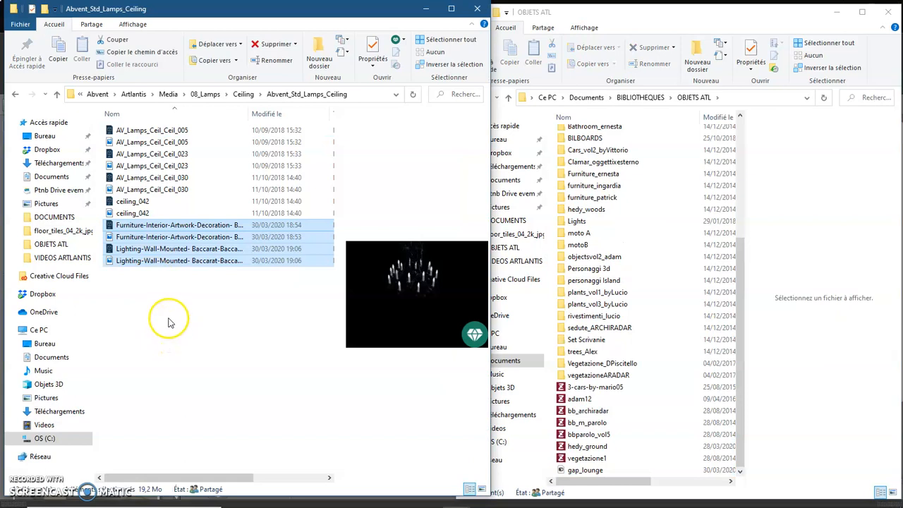
left_click(169, 320)
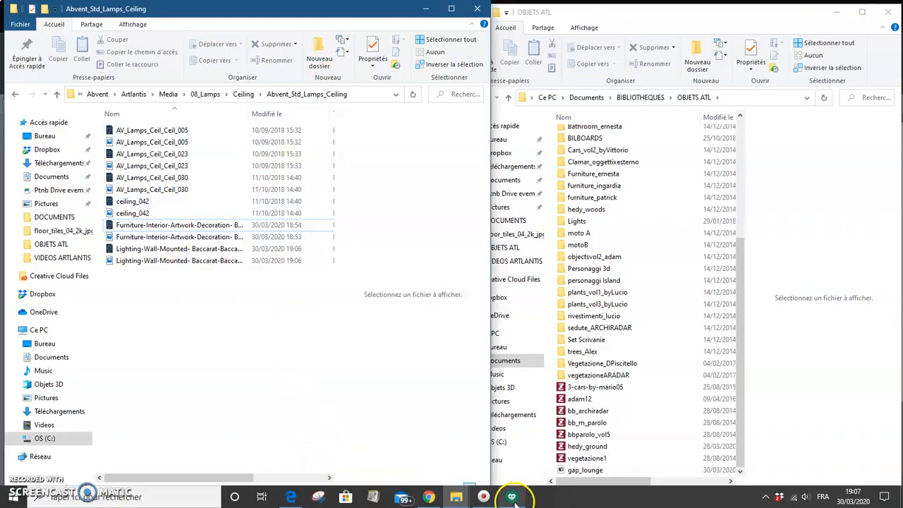
- Switch to Artlantis and open the media catalogue in its own floating window
left_click(512, 497)
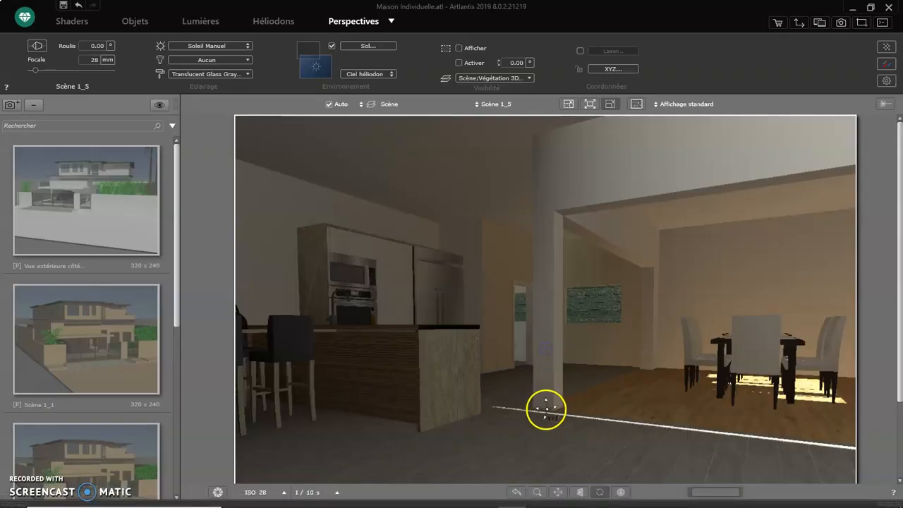
left_click(893, 502)
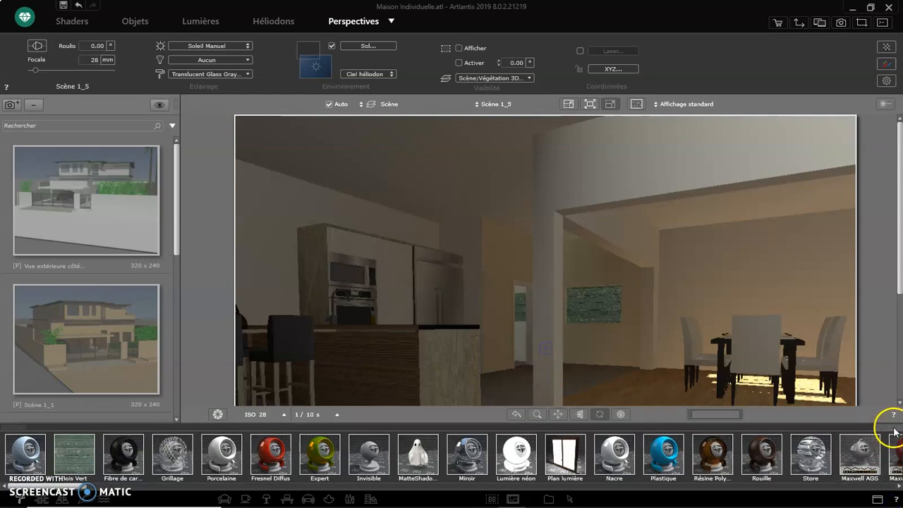
left_click(877, 499)
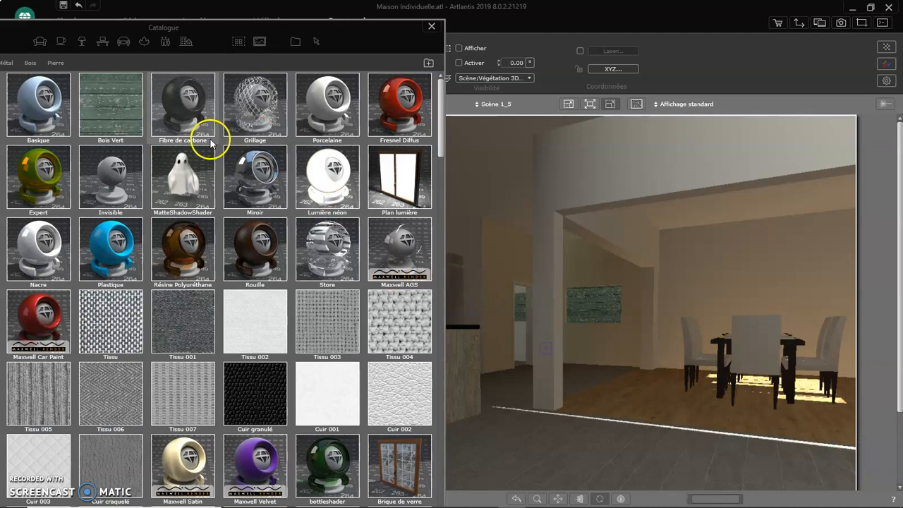
left_click_drag(140, 31, 174, 27)
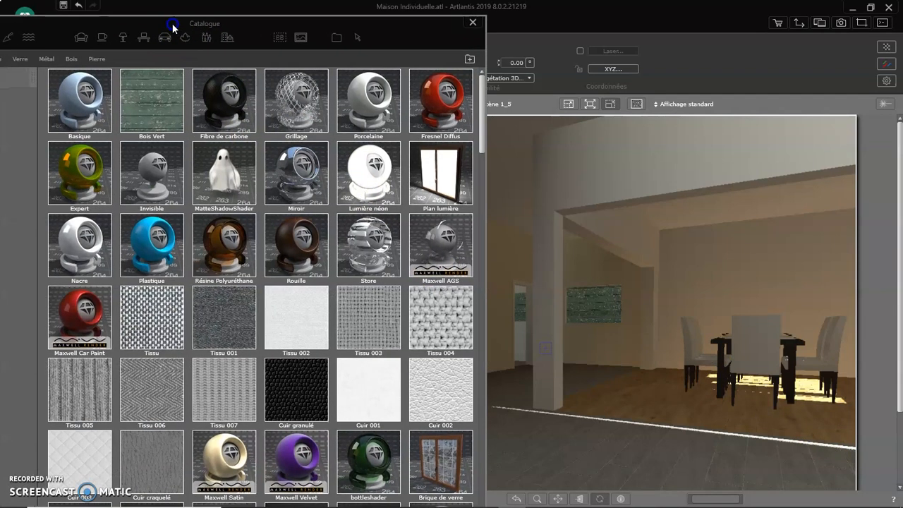
- Show the lamp objects in the catalogue, limited to the Plafond category, with the catalogue window fully in view
left_click(123, 39)
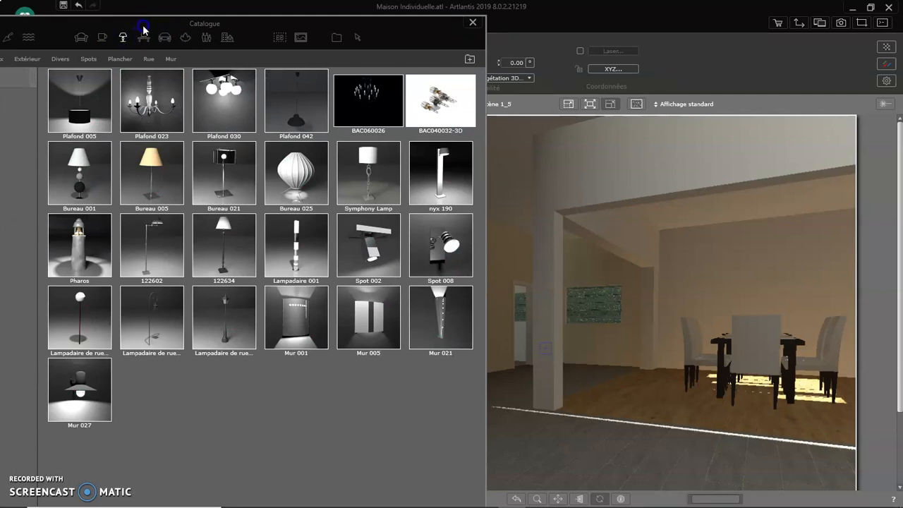
left_click_drag(143, 30, 221, 33)
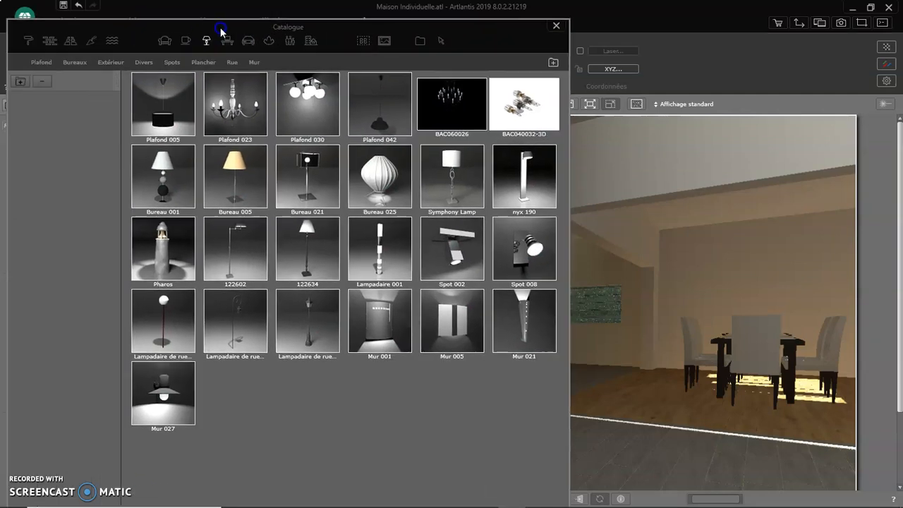
left_click(44, 62)
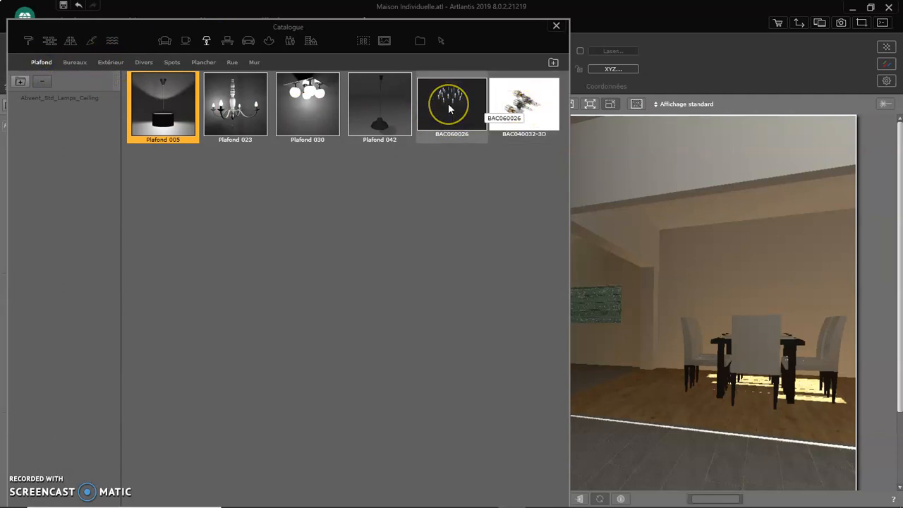
- Place the BAC060026 chandelier on the beam in front of the dining area and close the catalogue
left_click_drag(448, 103, 663, 200)
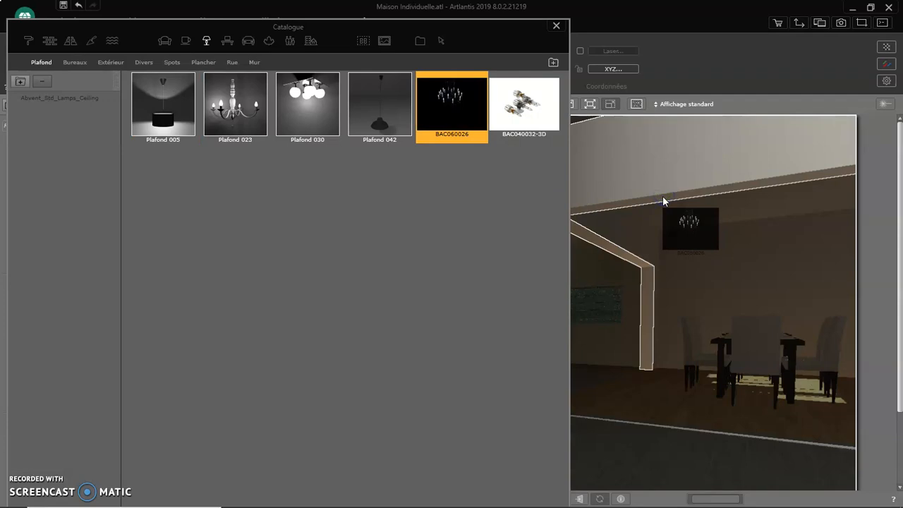
left_click_drag(664, 200, 663, 197)
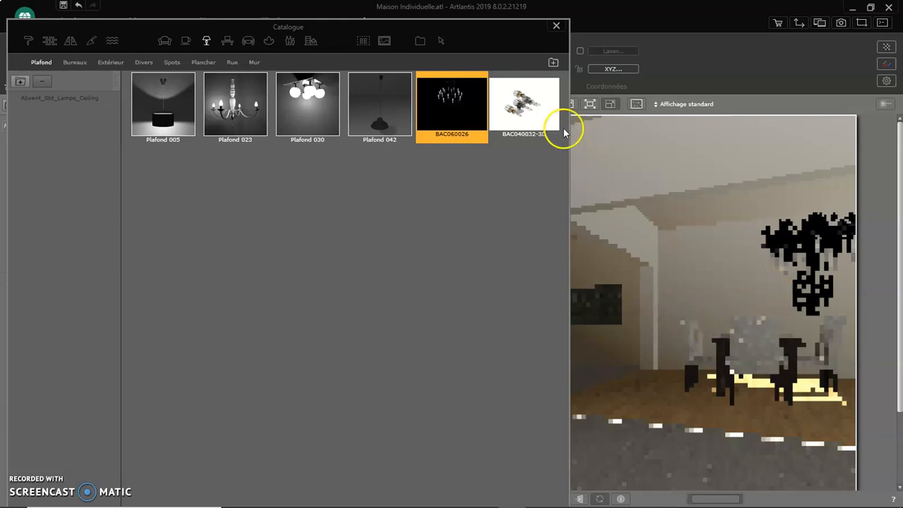
left_click(556, 28)
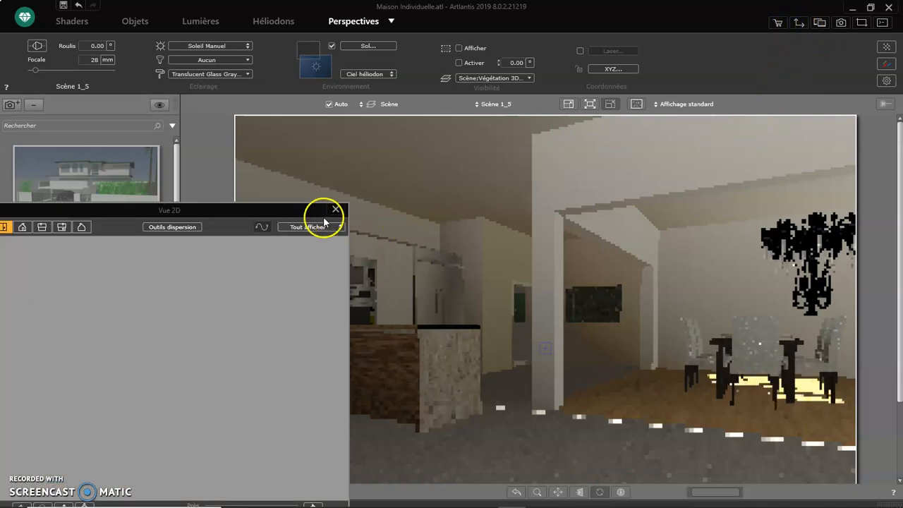
- Move the BAC060026 chandelier in the 2D plan view to about X 950 cm, Y 1972 cm
left_click(135, 24)
left_click_drag(129, 207, 167, 159)
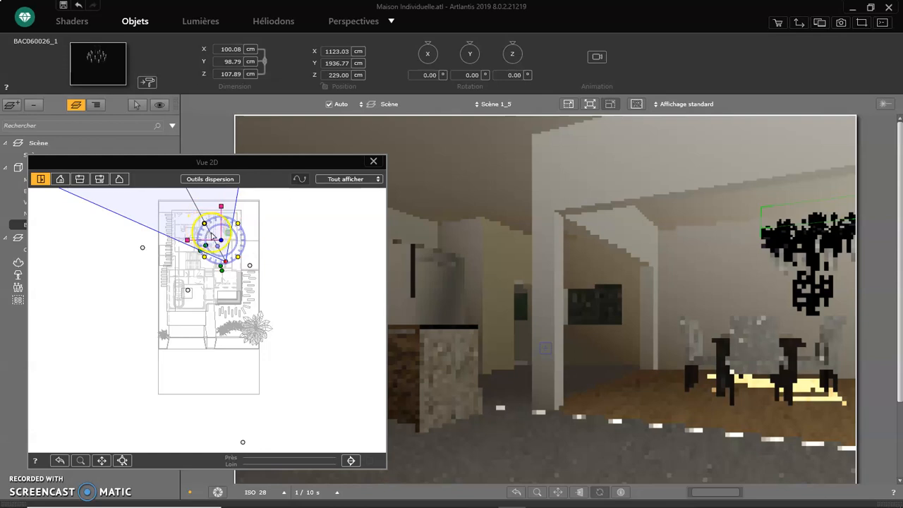
scroll(214, 243, "up", 3)
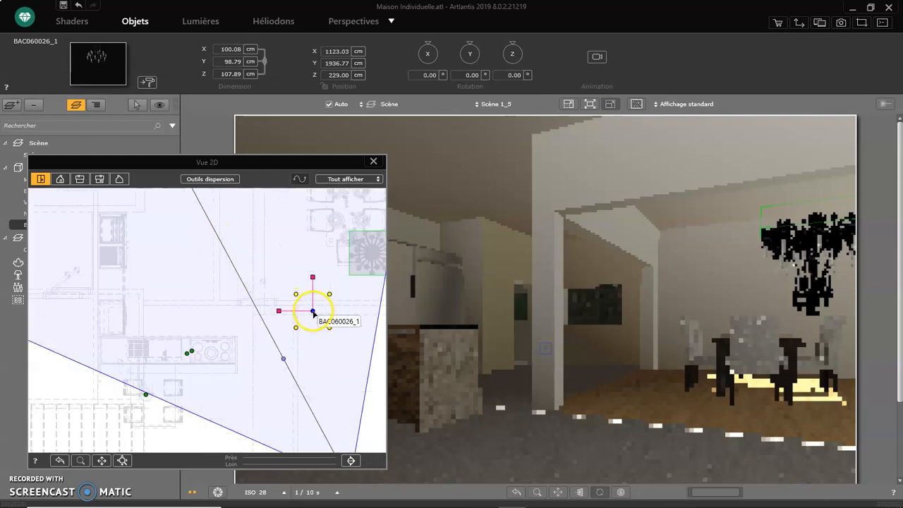
left_click_drag(313, 312, 265, 321)
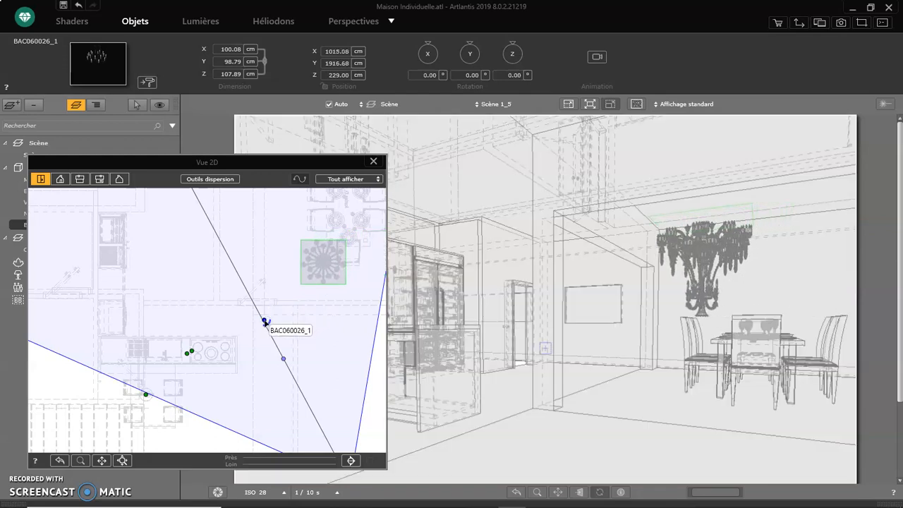
left_click_drag(264, 322, 235, 295)
left_click(408, 337)
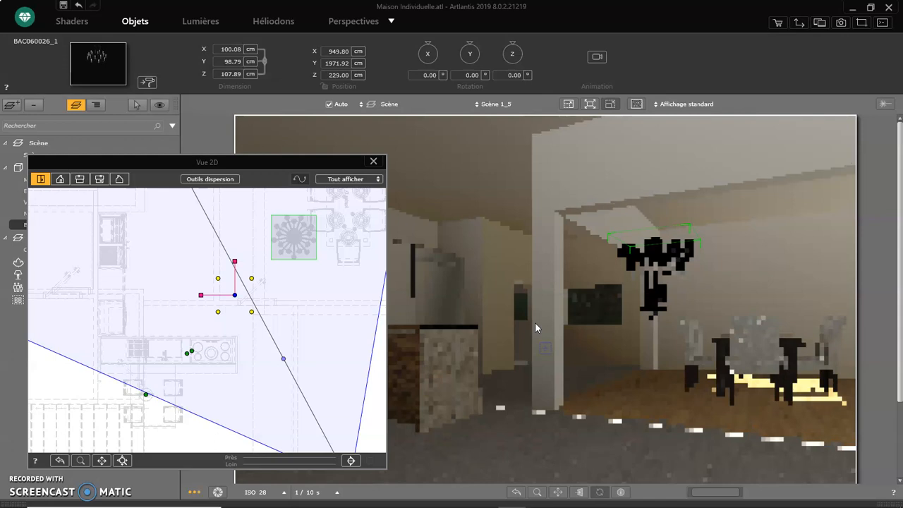
left_click(479, 300)
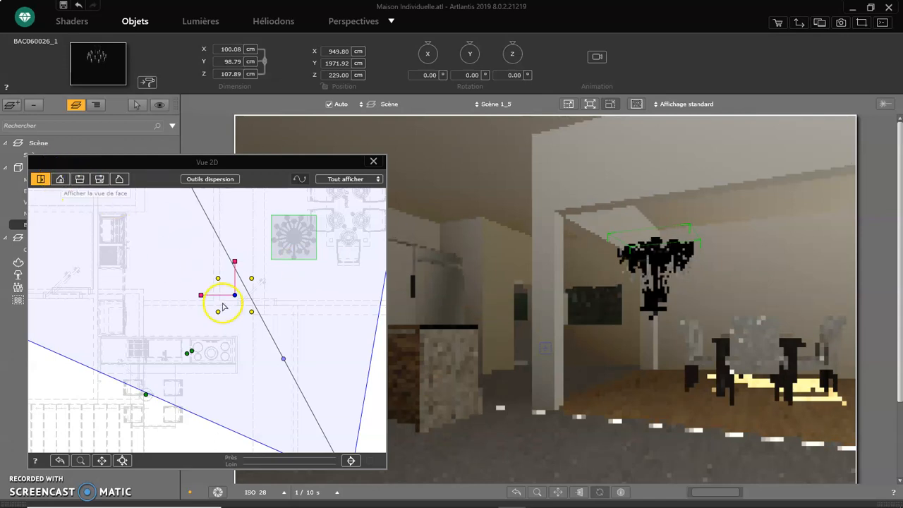
- Raise the BAC060026 chandelier in the 2D front view to about Z 282 cm and close the 2D view
left_click(60, 179)
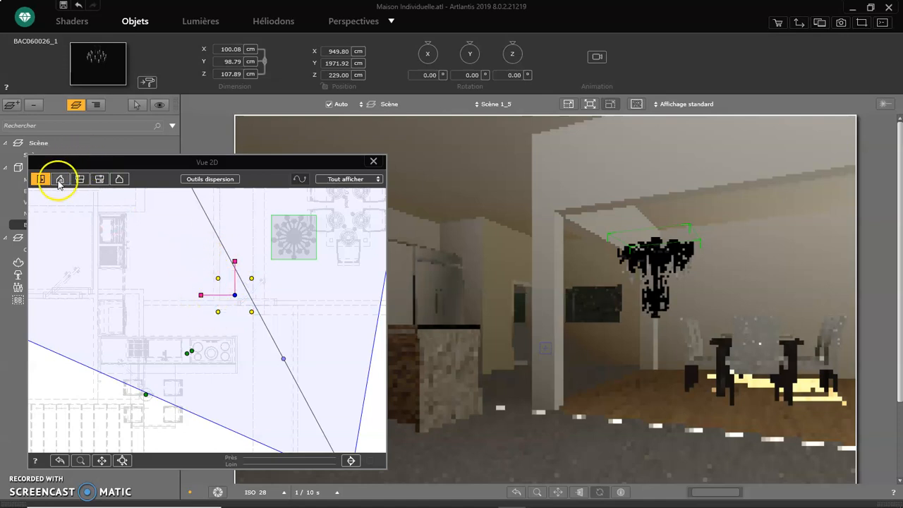
left_click(60, 180)
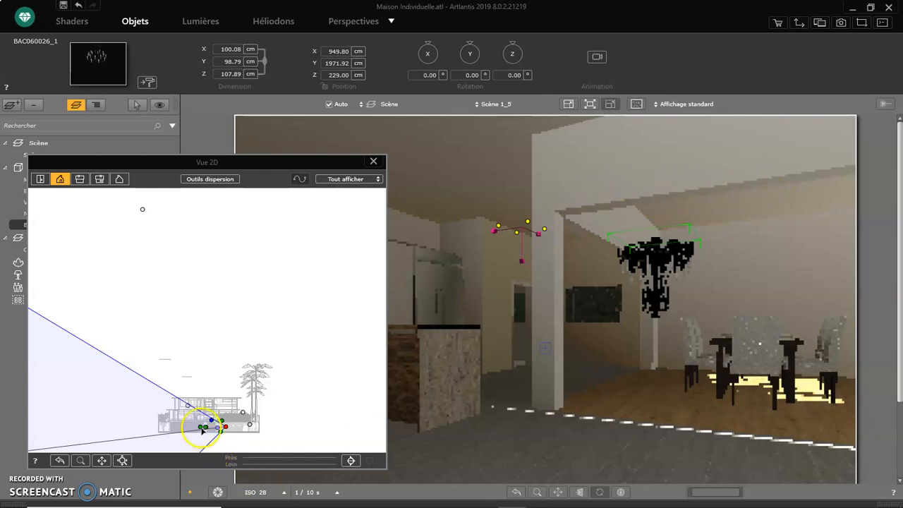
scroll(209, 426, "up", 3)
scroll(209, 426, "up", 2)
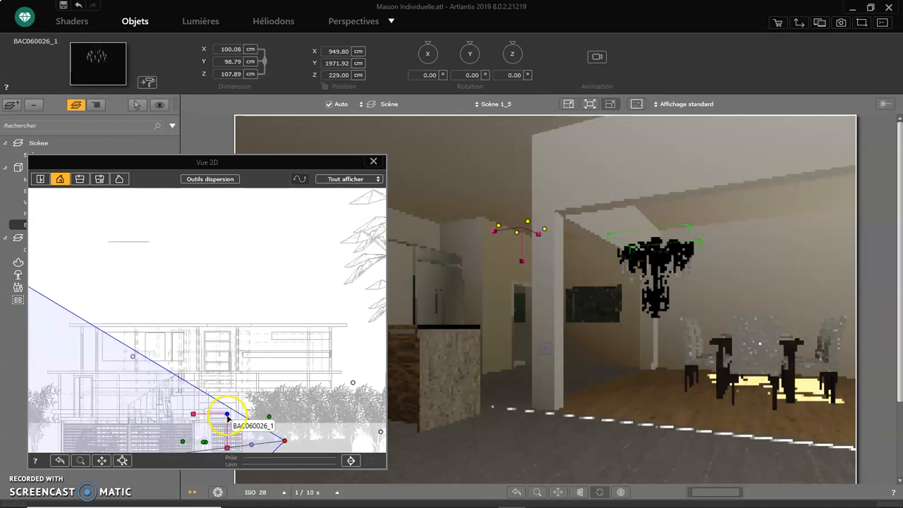
left_click_drag(226, 414, 226, 403)
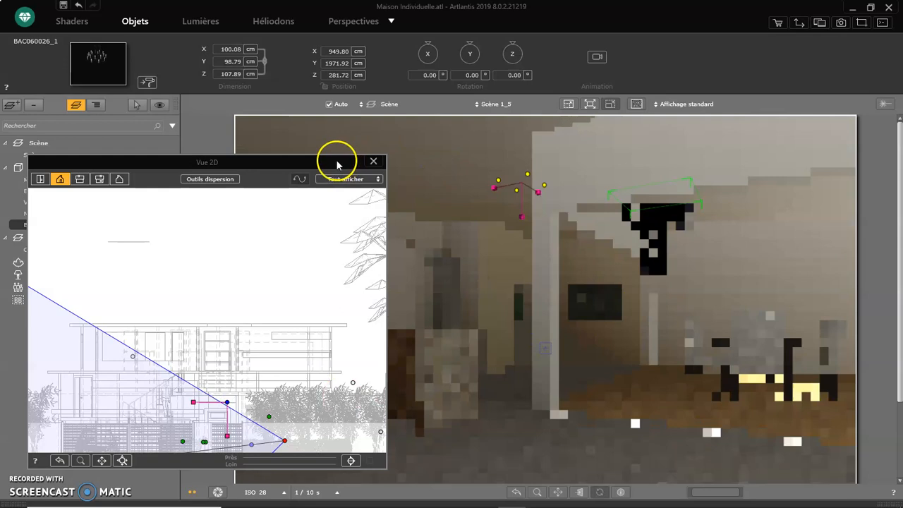
left_click_drag(337, 164, 392, 199)
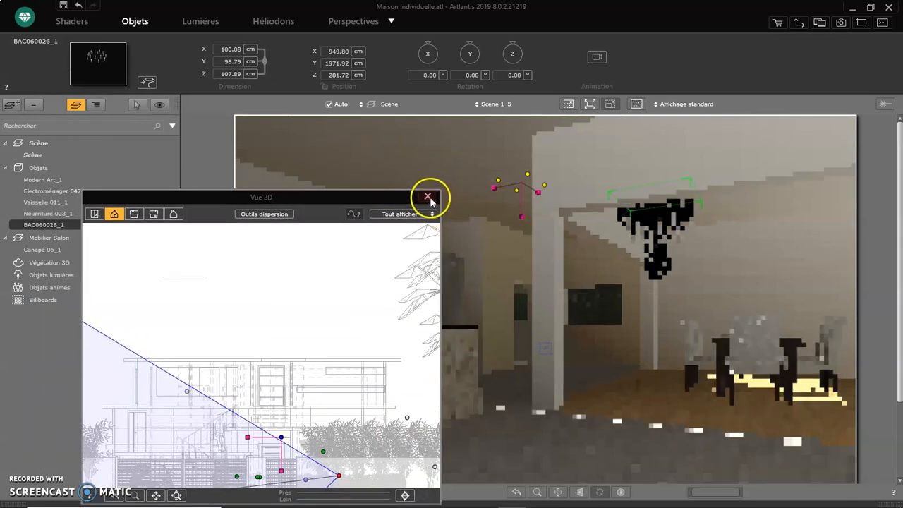
left_click(428, 197)
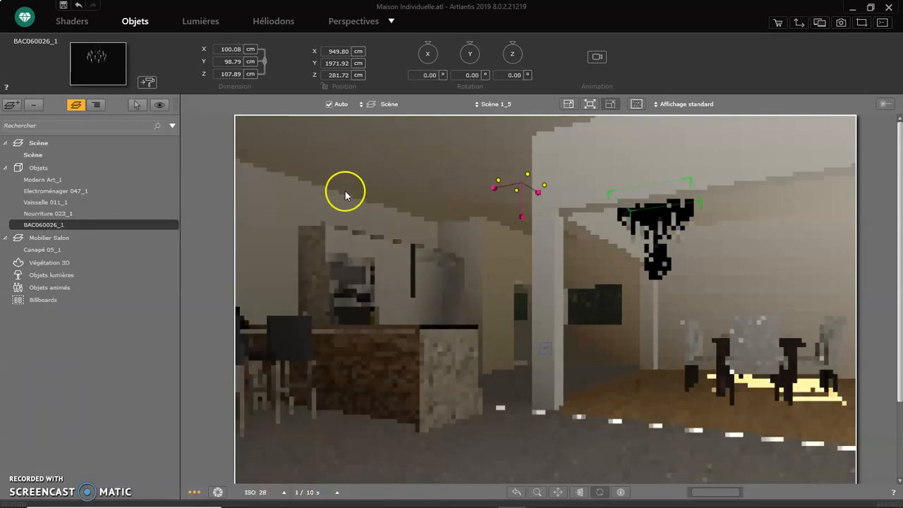
- Examine the shaders of the BAC060026 chandelier and the scene's light settings, ending back at the object list
left_click(148, 83)
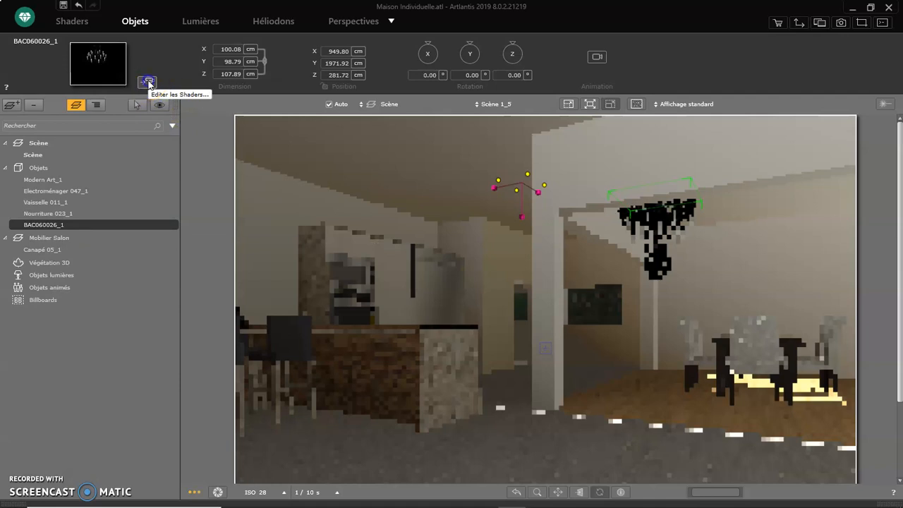
left_click(145, 82)
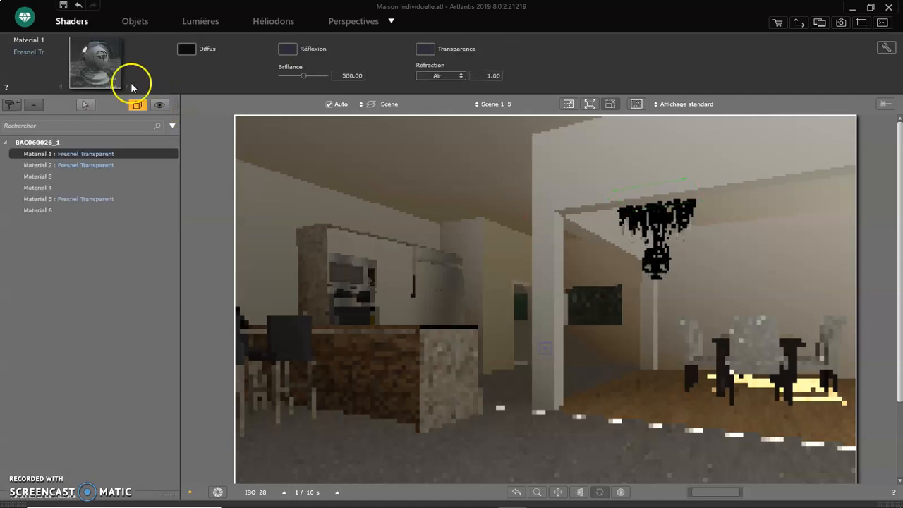
left_click(63, 198)
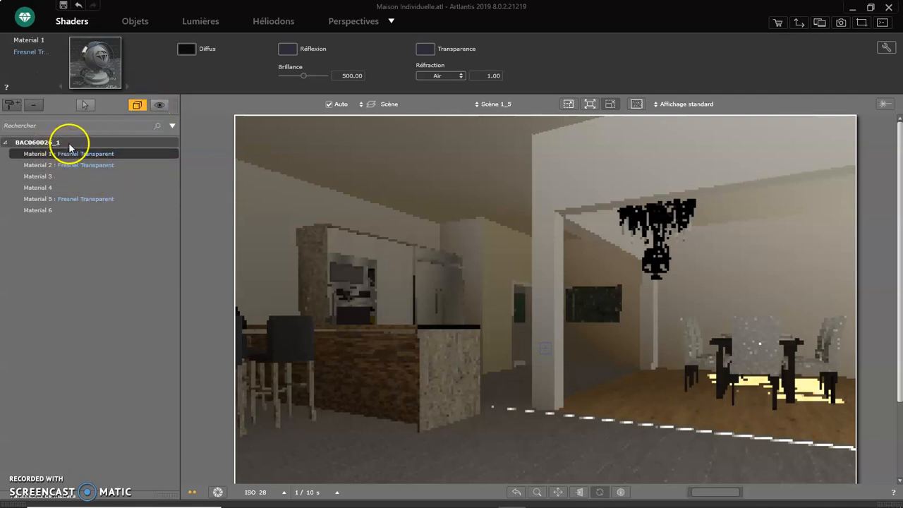
left_click(201, 21)
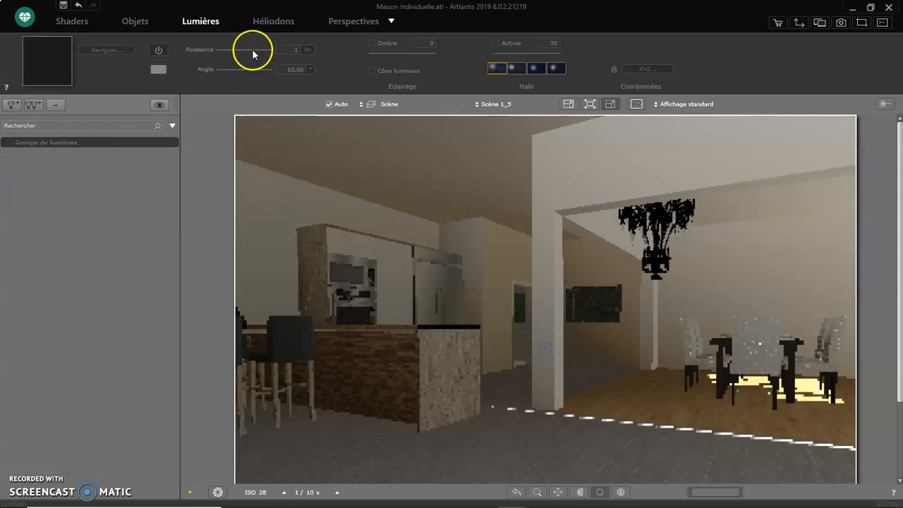
left_click(141, 21)
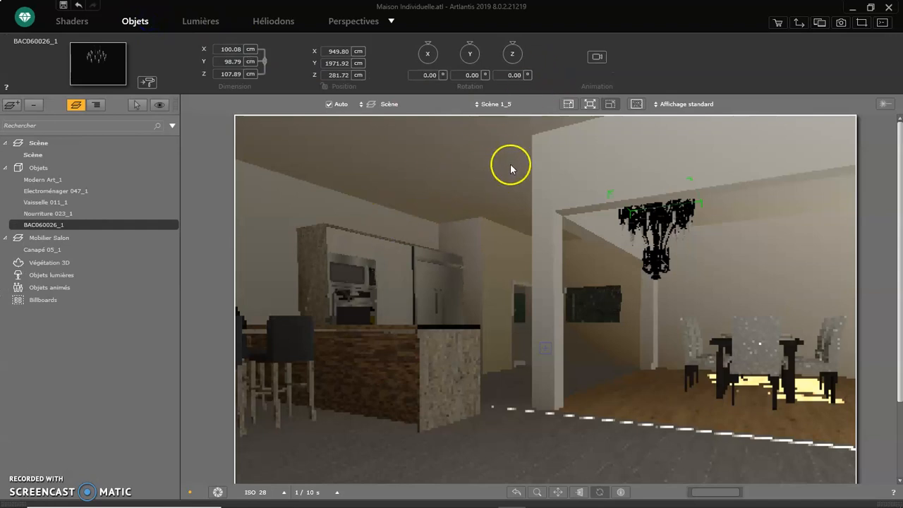
- Delete the BAC060026_1 chandelier from the scene and save the project
right_click(73, 225)
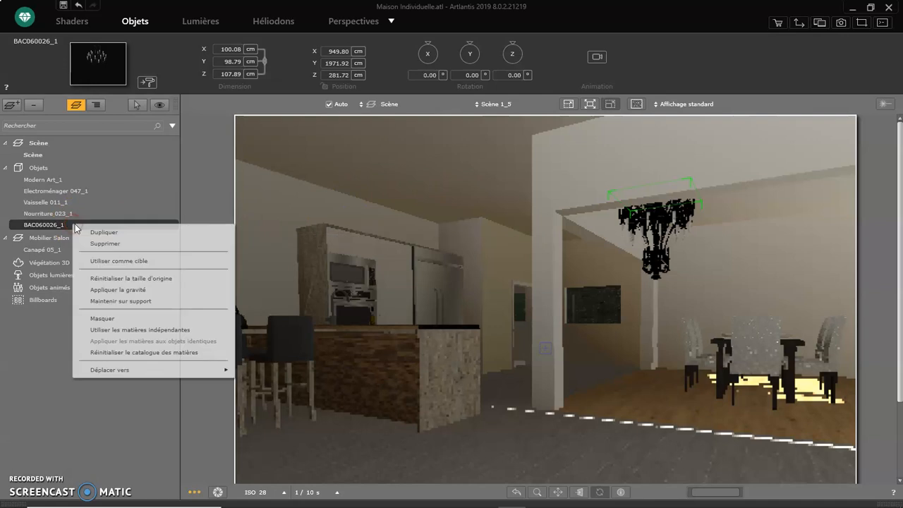
left_click(101, 245)
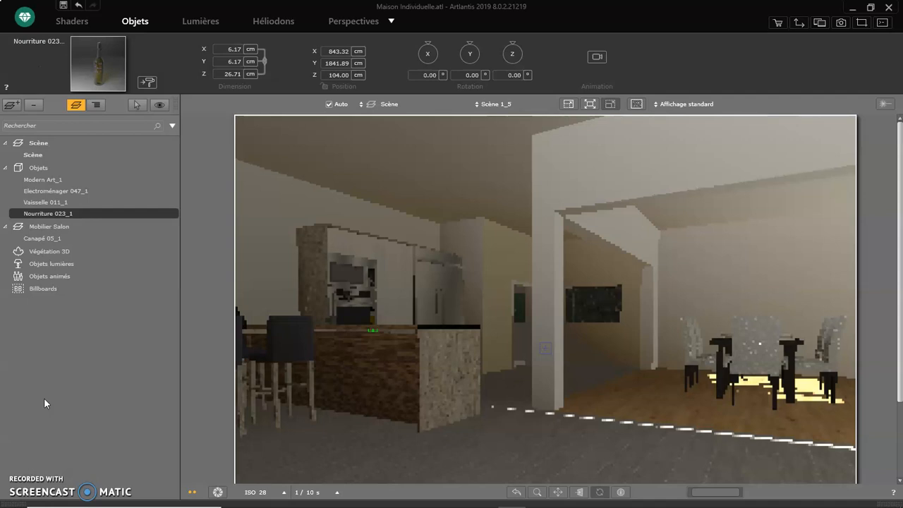
left_click(65, 7)
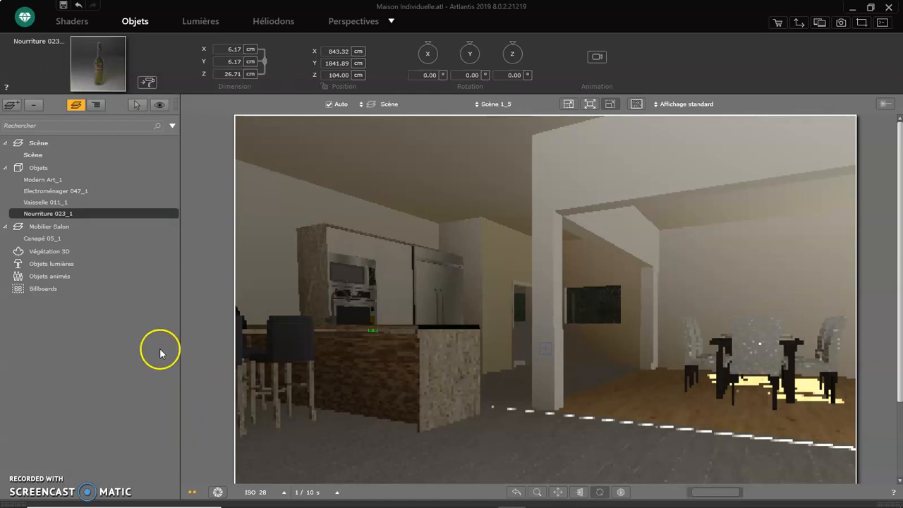
- Import gap_lounge.3ds from the OBJETS ATL folder at 1 drawing unit = 1 cm, converting cameras and lights
left_click(27, 14)
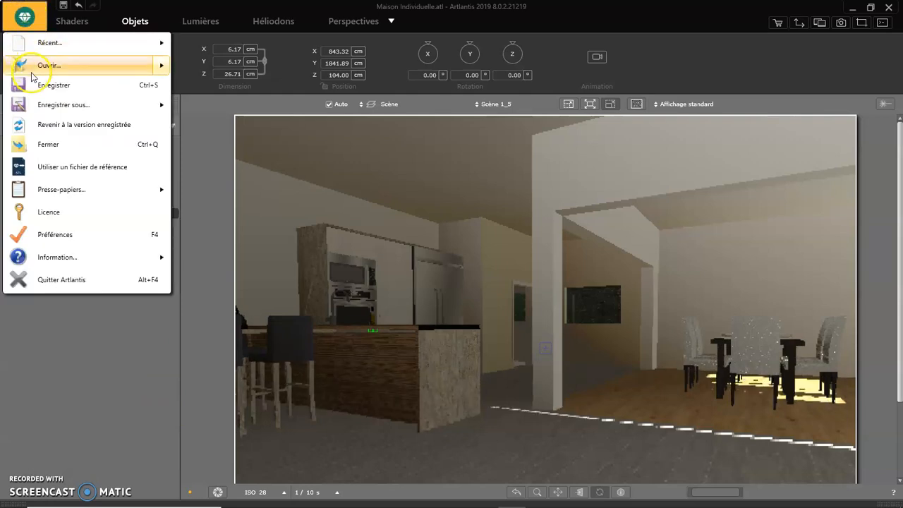
mouse_move(36, 66)
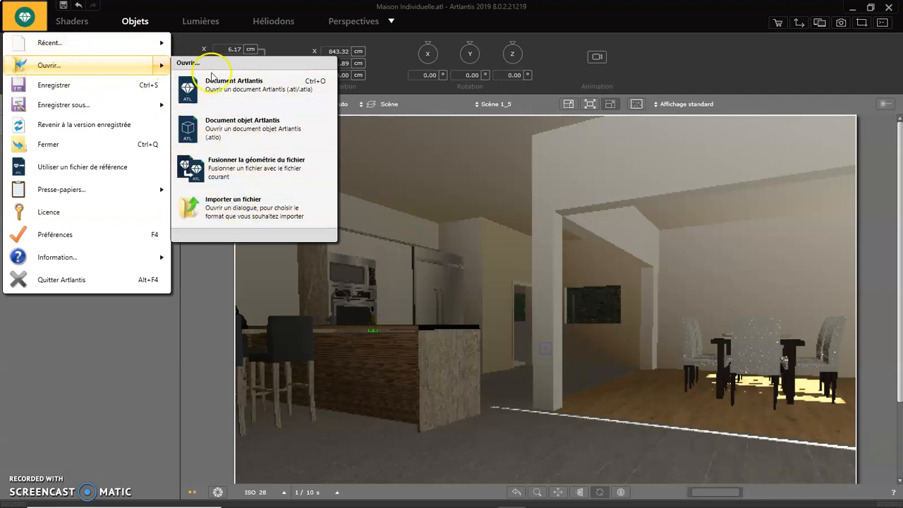
left_click(243, 215)
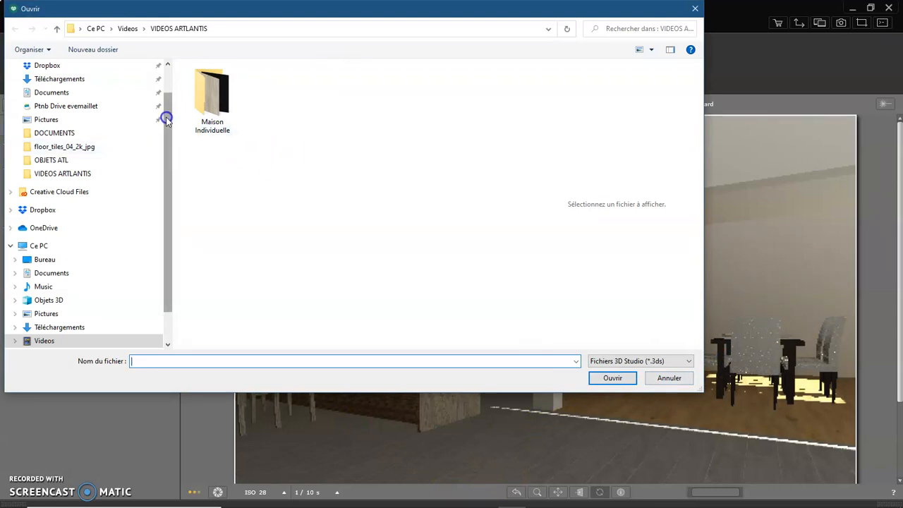
left_click(97, 160)
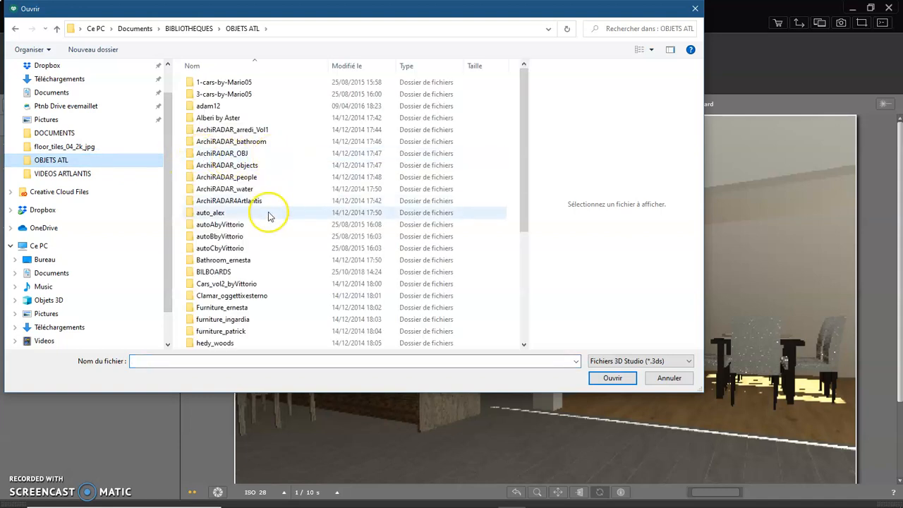
scroll(268, 212, "down", 5)
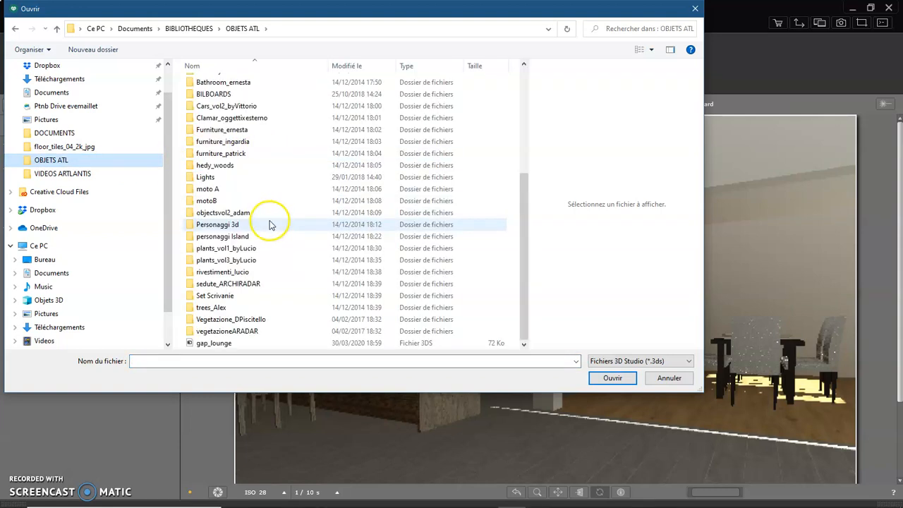
left_click(231, 344)
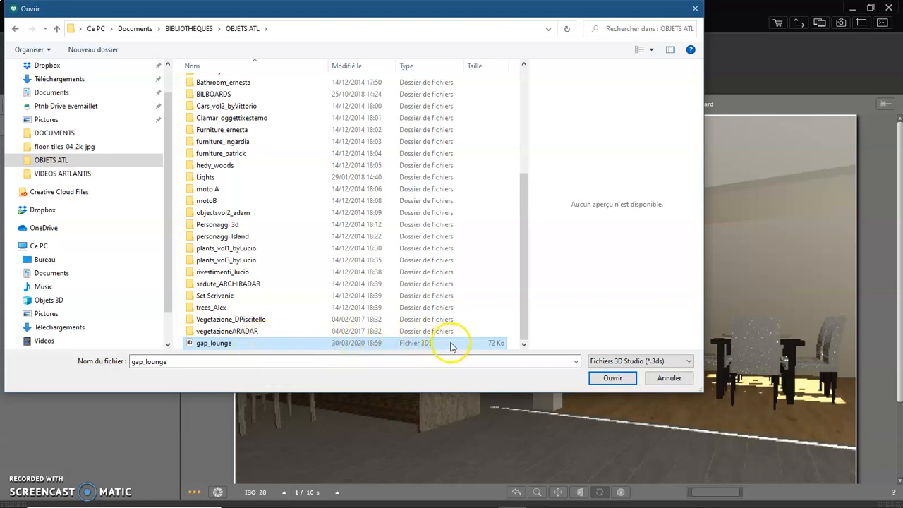
left_click(614, 379)
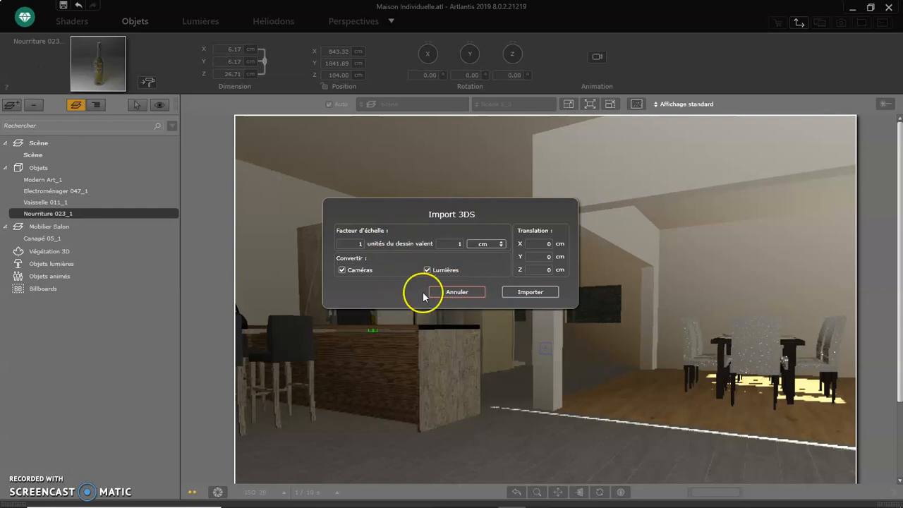
left_click(522, 292)
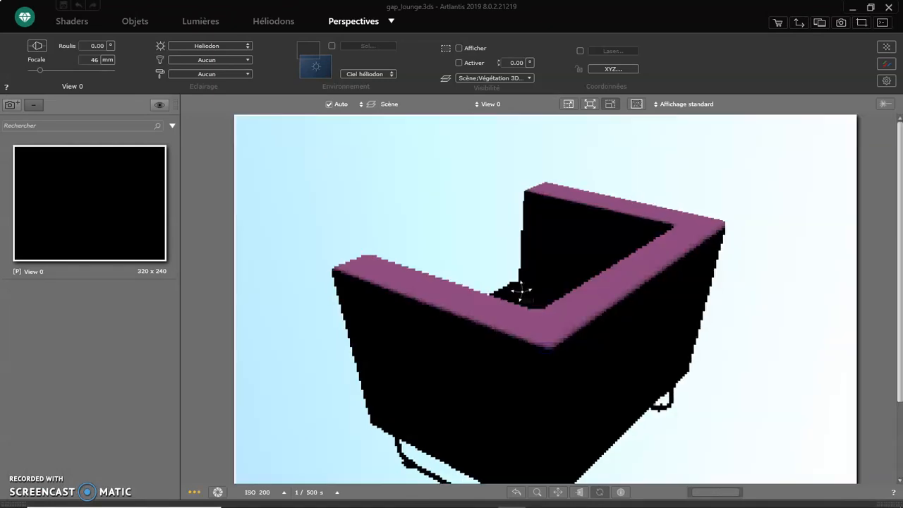
- Reframe the View 0 perspective to show the whole armchair with its legs from a low three-quarter angle
left_click_drag(444, 329, 655, 283)
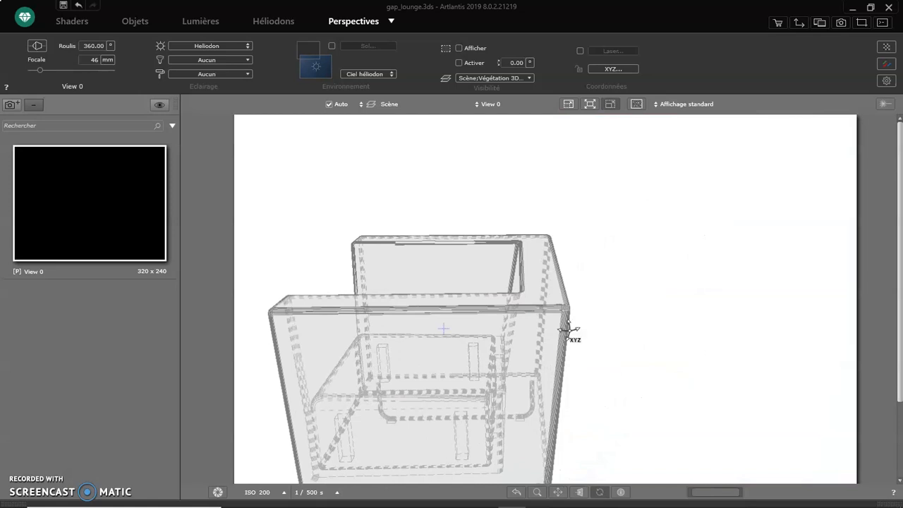
scroll(480, 365, "down", 4)
left_click_drag(351, 392, 491, 363)
right_click_drag(508, 356, 621, 264)
left_click_drag(417, 393, 549, 374)
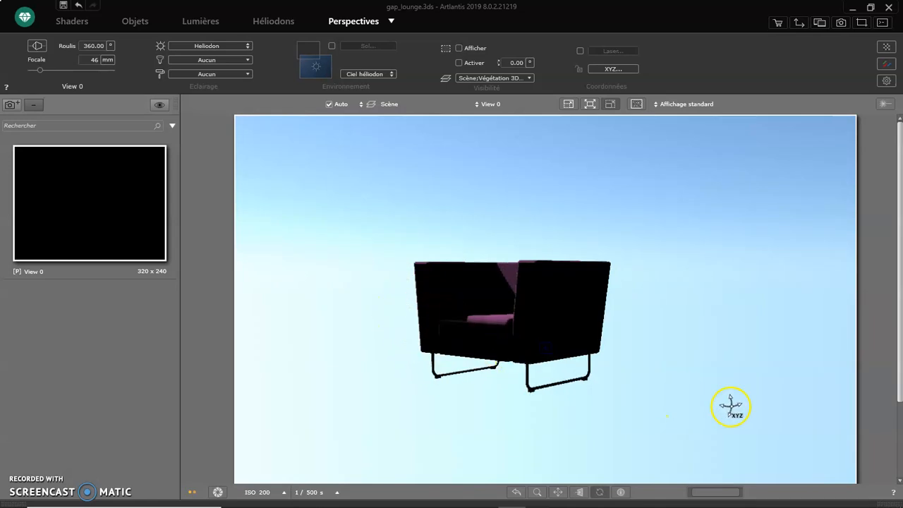
left_click(884, 503)
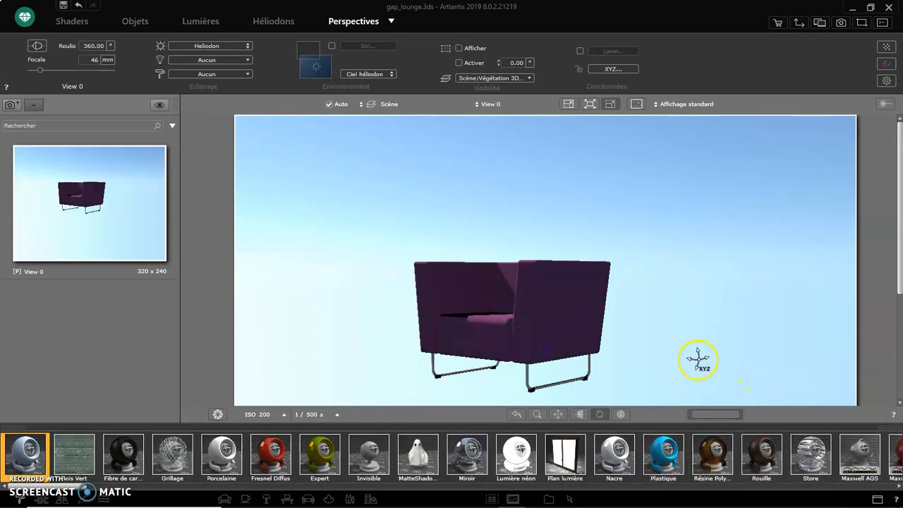
left_click(882, 426)
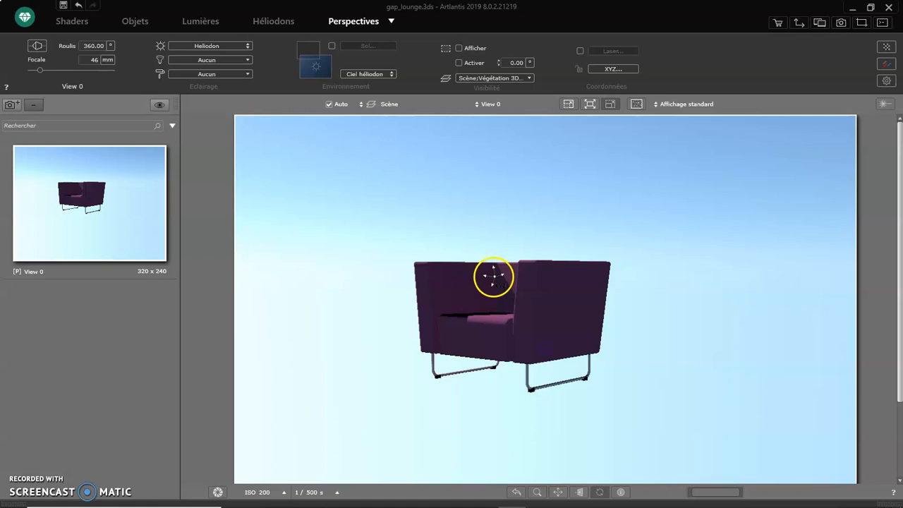
- Start exporting the armchair as an Artlantis object document (.atlo), positioned perpendicular to its support
left_click(25, 16)
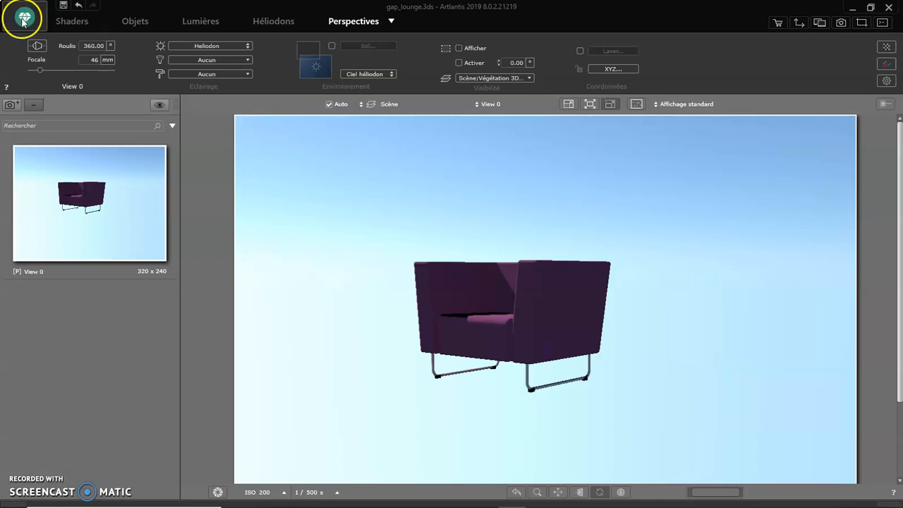
left_click(33, 15)
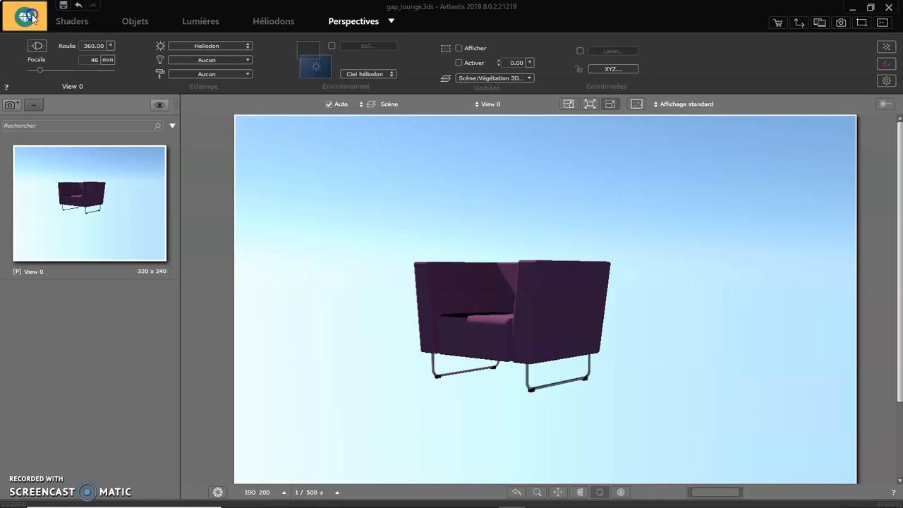
left_click(27, 19)
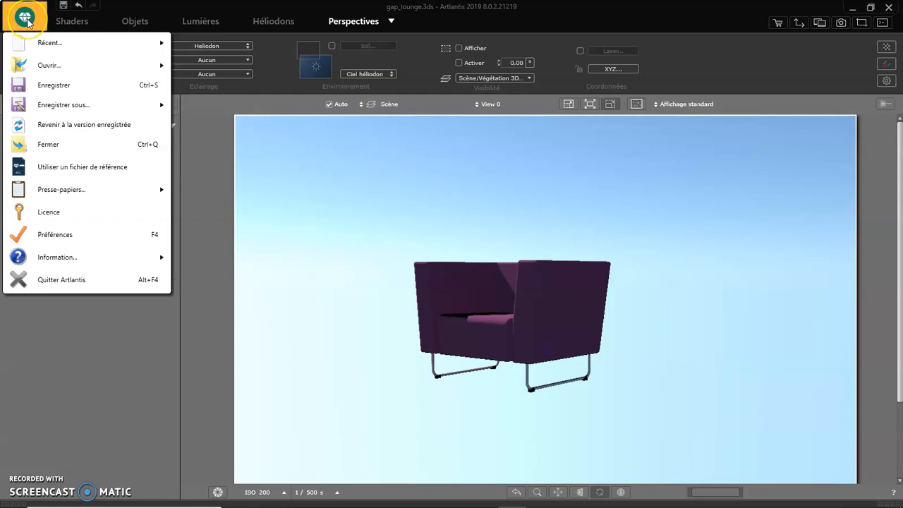
left_click(41, 106)
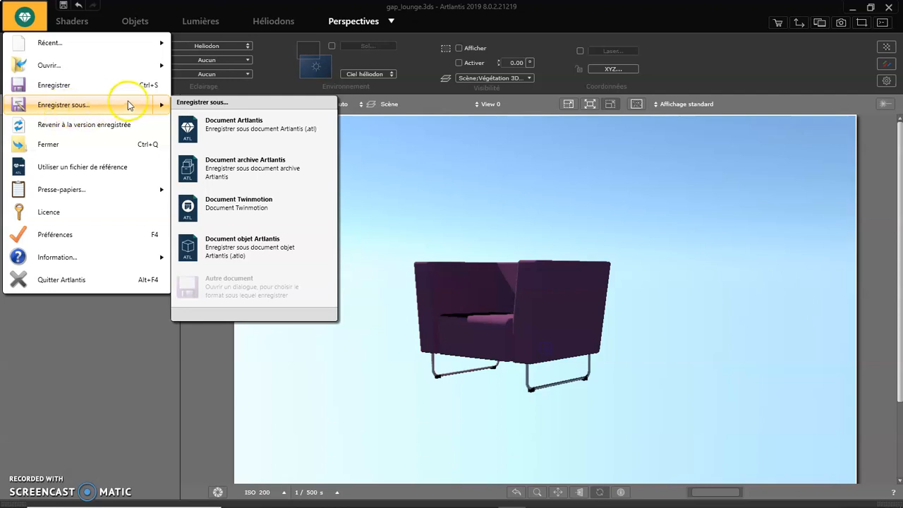
left_click(280, 248)
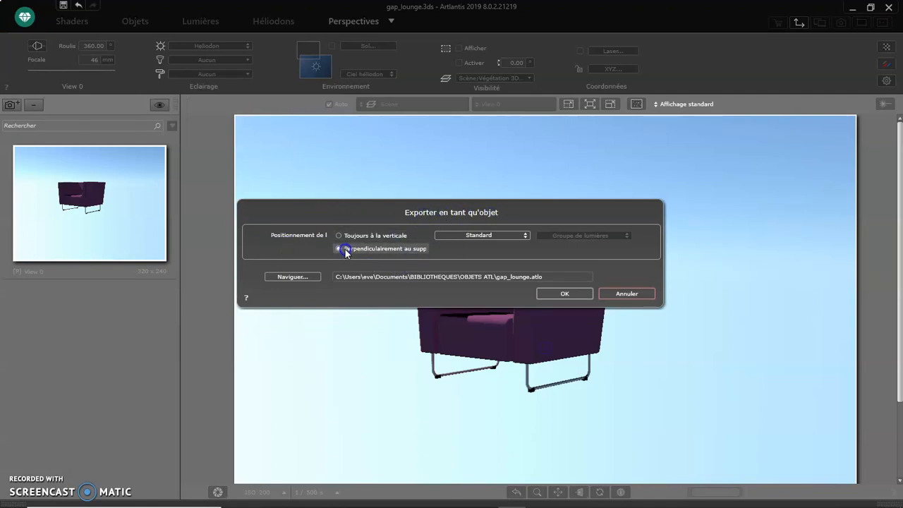
- Try the Végétation 3D, Lumière and Billboard object types for the export and return the type to Standard
left_click(447, 239)
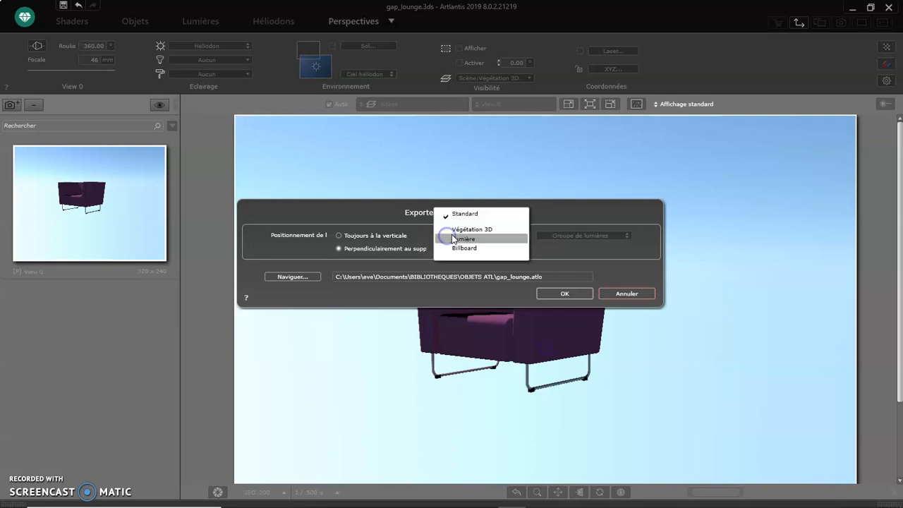
left_click(505, 230)
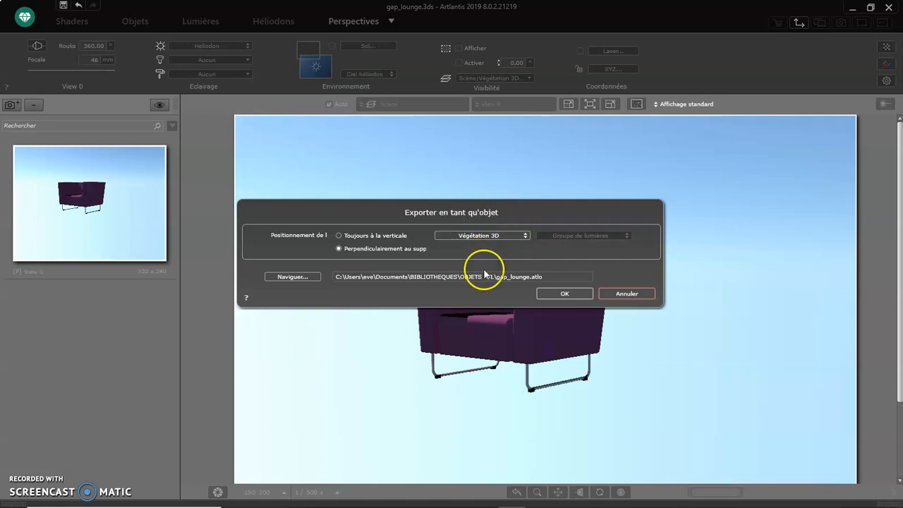
left_click(508, 238)
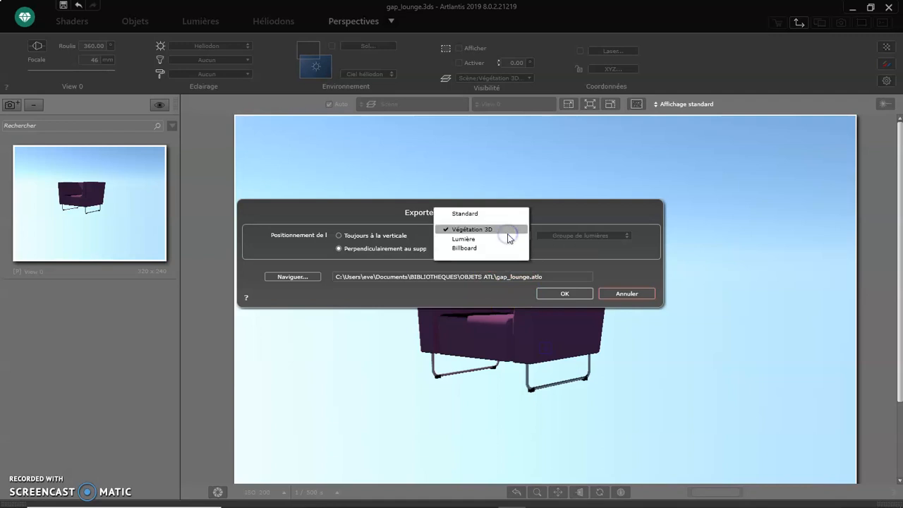
left_click(480, 240)
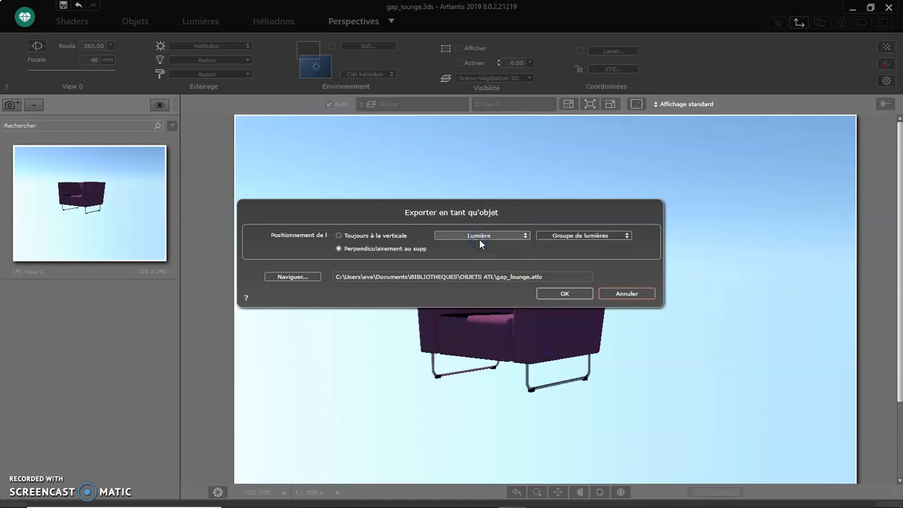
left_click(561, 236)
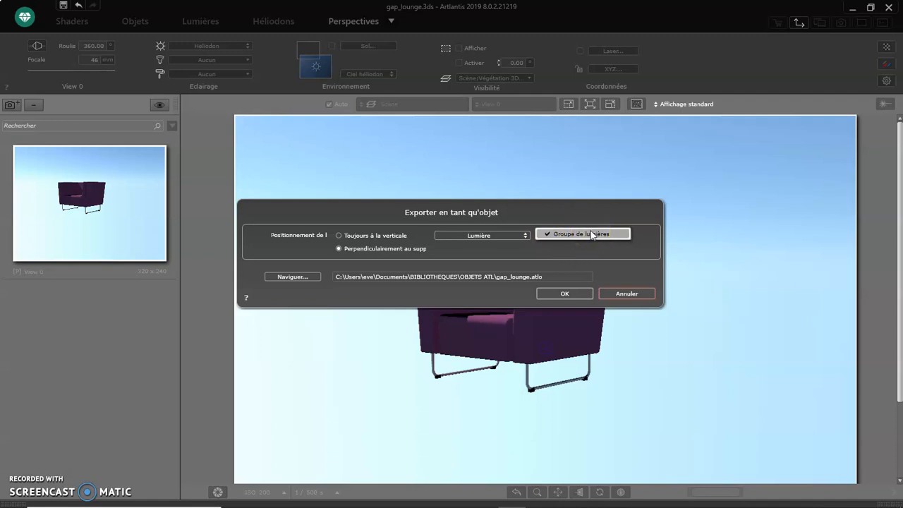
left_click(509, 236)
left_click(509, 237)
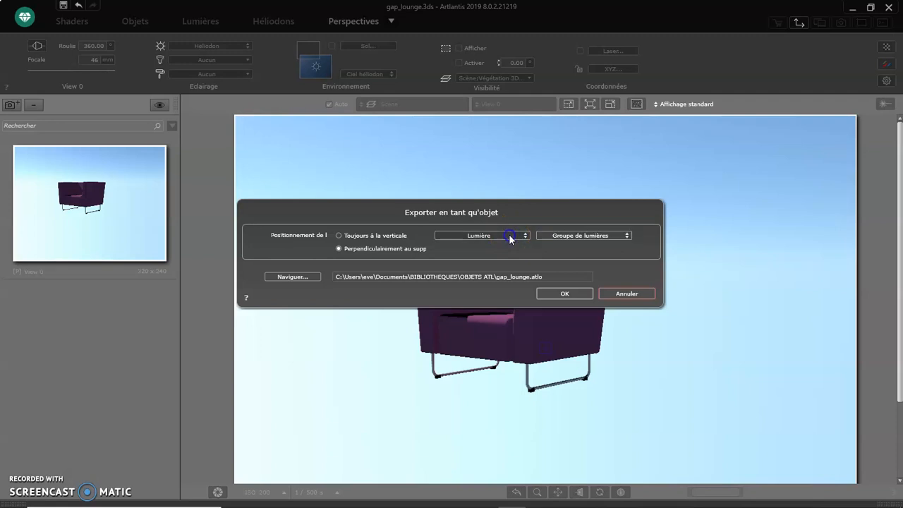
left_click(482, 253)
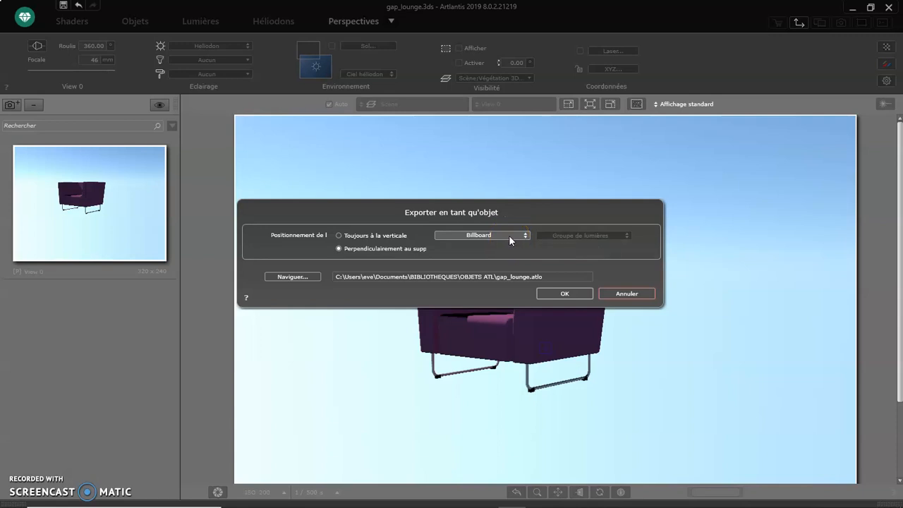
left_click(509, 235)
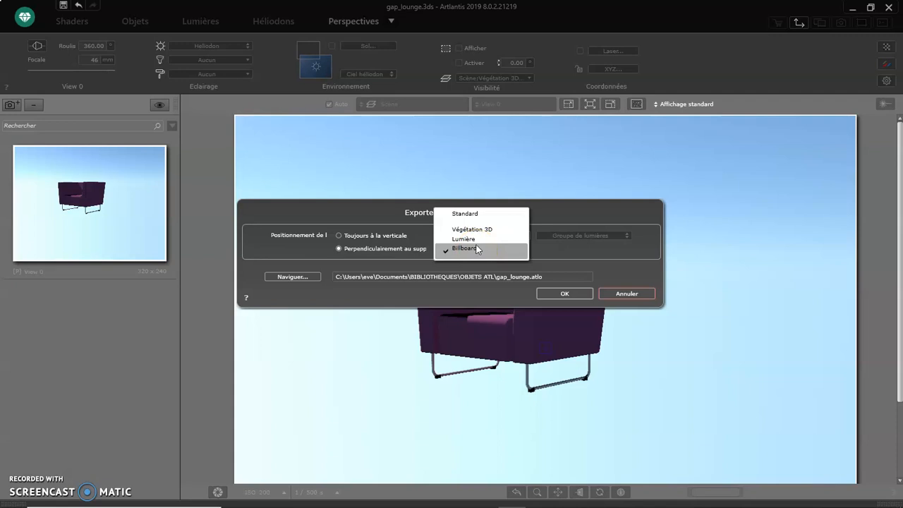
left_click(494, 213)
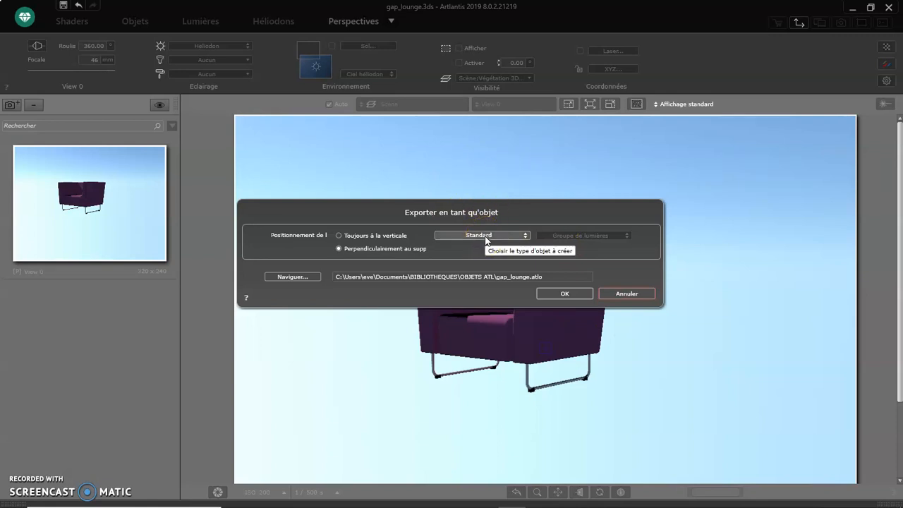
- Browse the export destination to the Public documents folder Abvent\Artlantis\Media
left_click(290, 280)
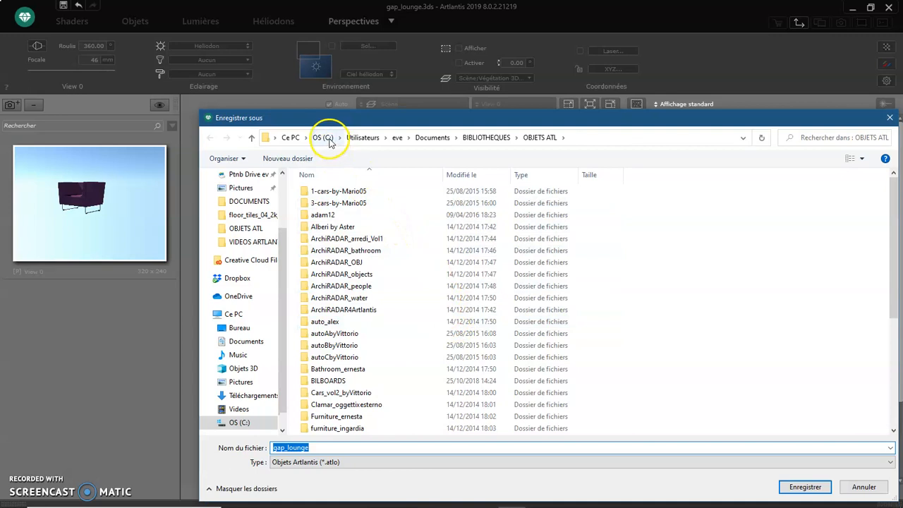
left_click(362, 139)
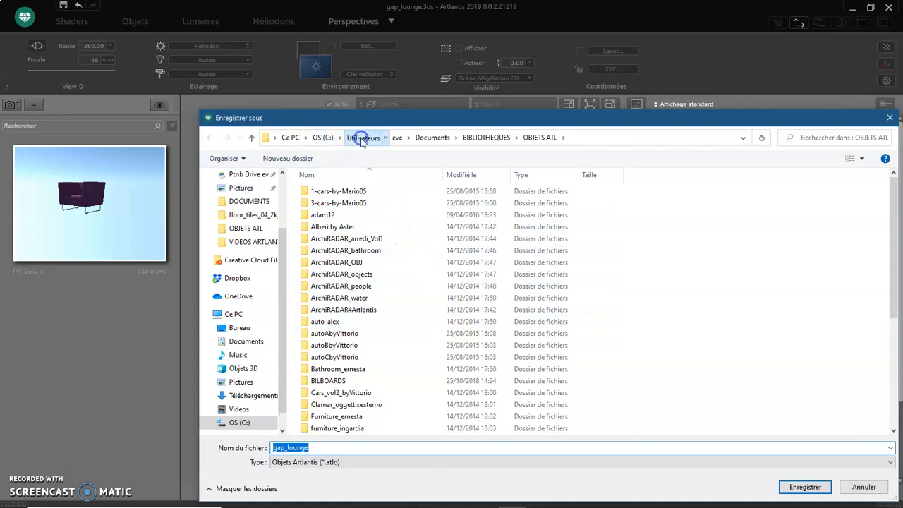
left_click(333, 230)
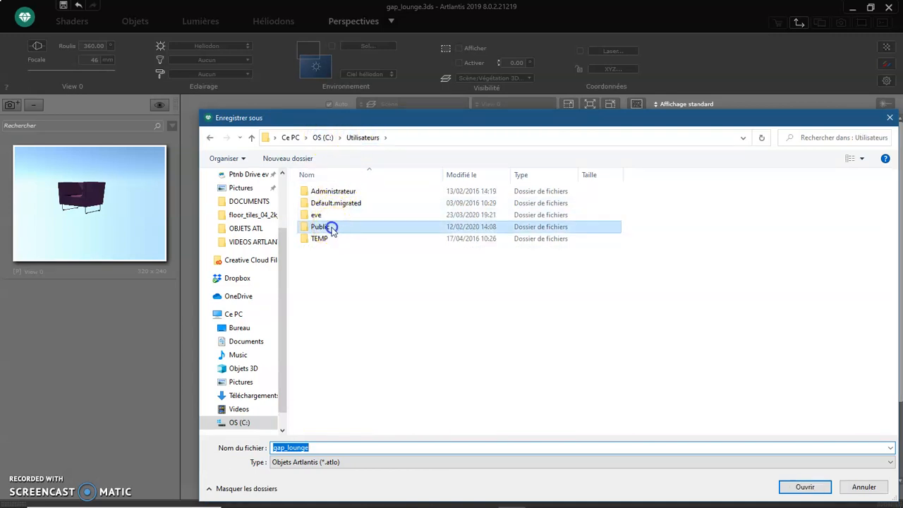
double_click(333, 230)
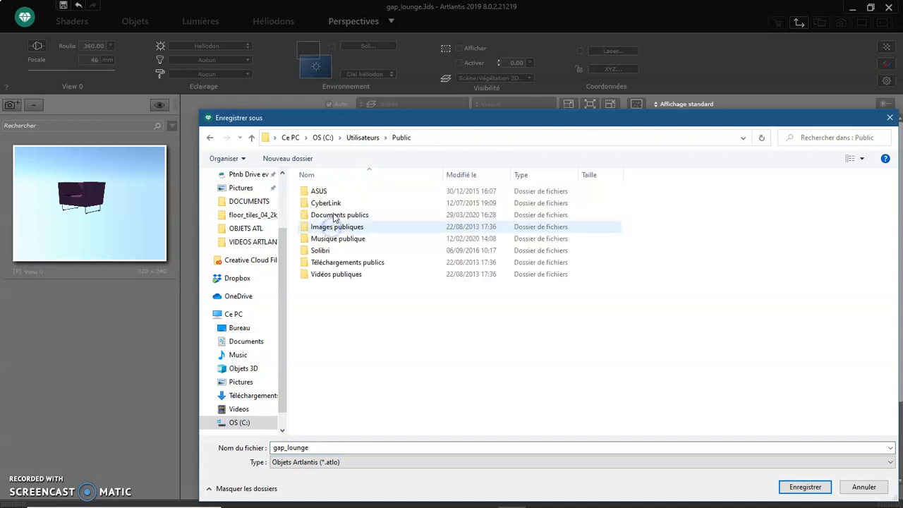
left_click(339, 217)
double_click(340, 216)
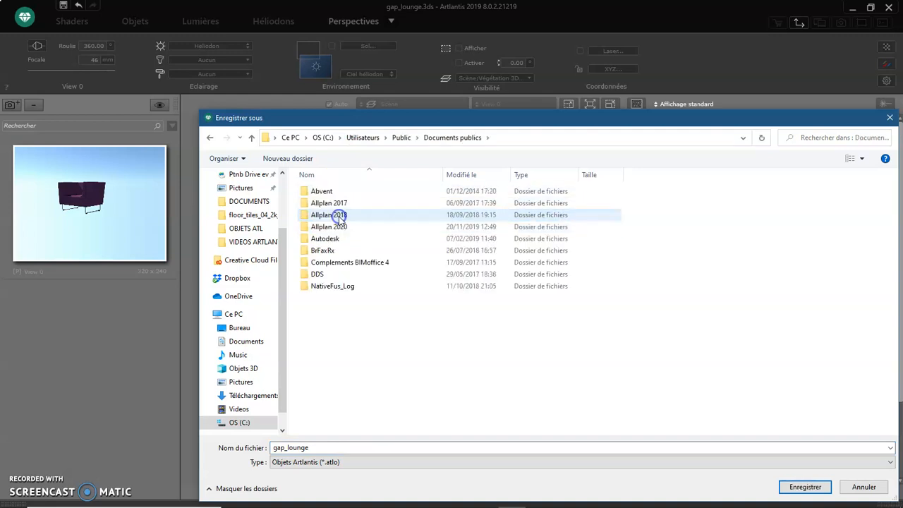
left_click(339, 185)
double_click(341, 192)
double_click(341, 192)
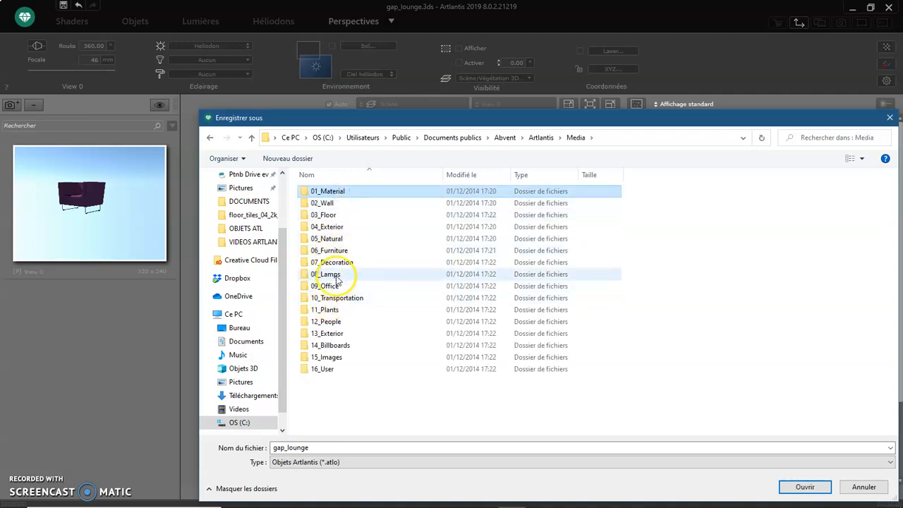
- Export the armchair as gap_lounge.atlo into the 06_Furniture\Sofas\Abvent_Std_Furniture_Sofa media folder
double_click(340, 252)
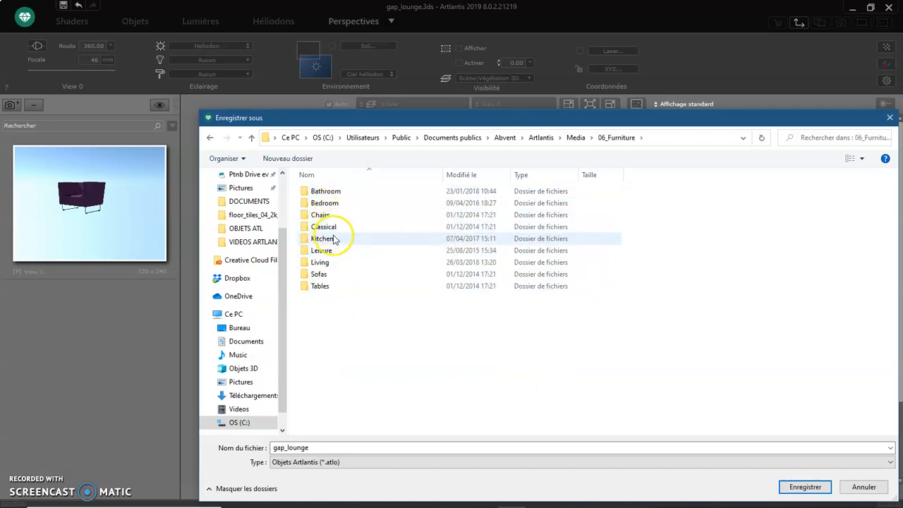
double_click(333, 272)
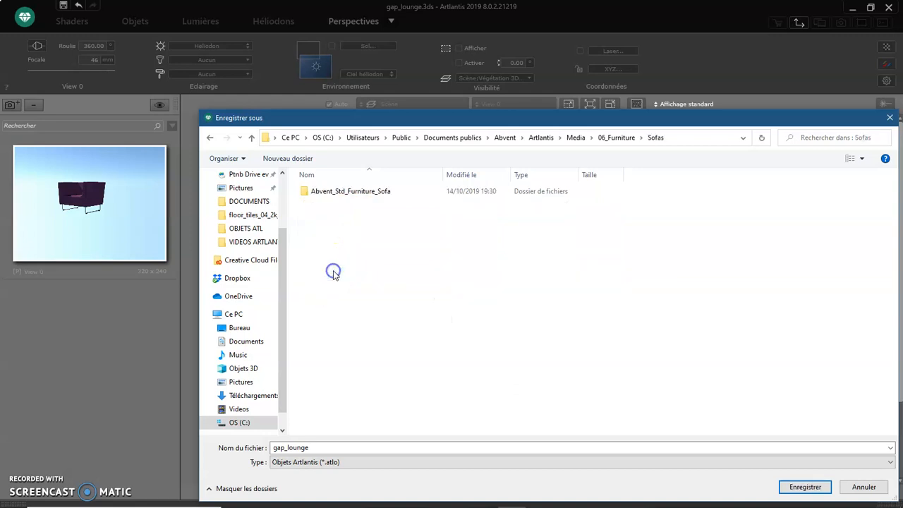
double_click(382, 193)
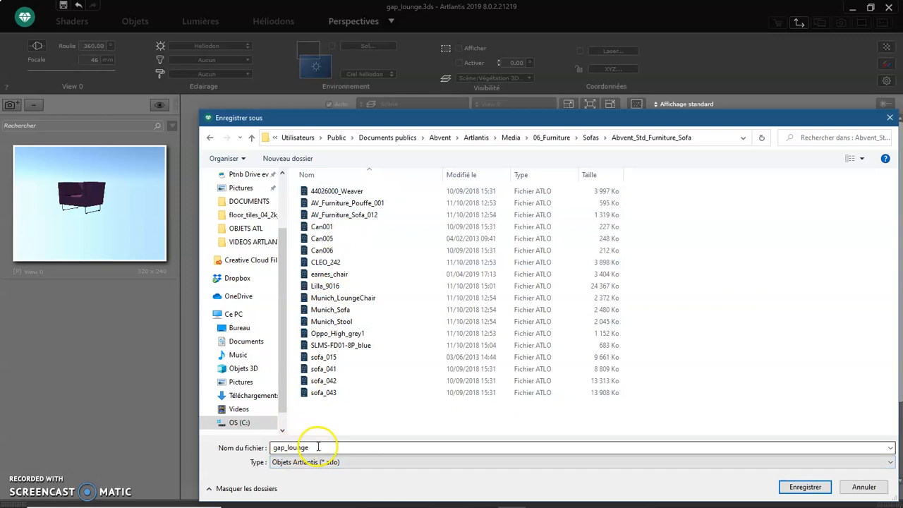
left_click(798, 493)
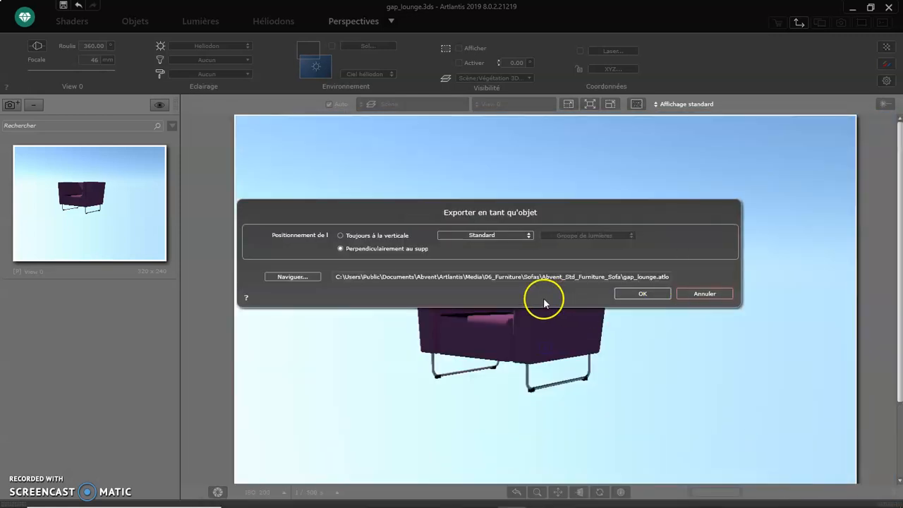
left_click(654, 296)
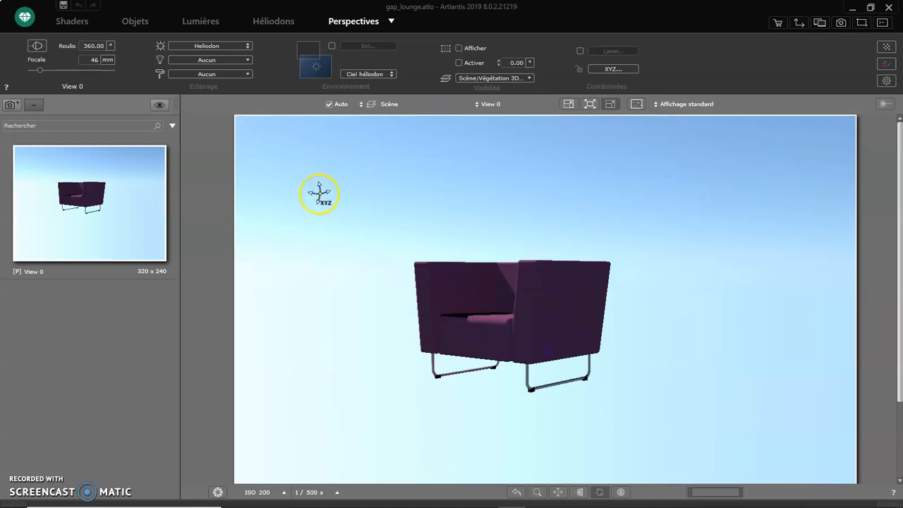
- Check the Canapés furniture category of the media catalogue for the exported gap_lounge armchair, and close the catalogue
mouse_move(880, 503)
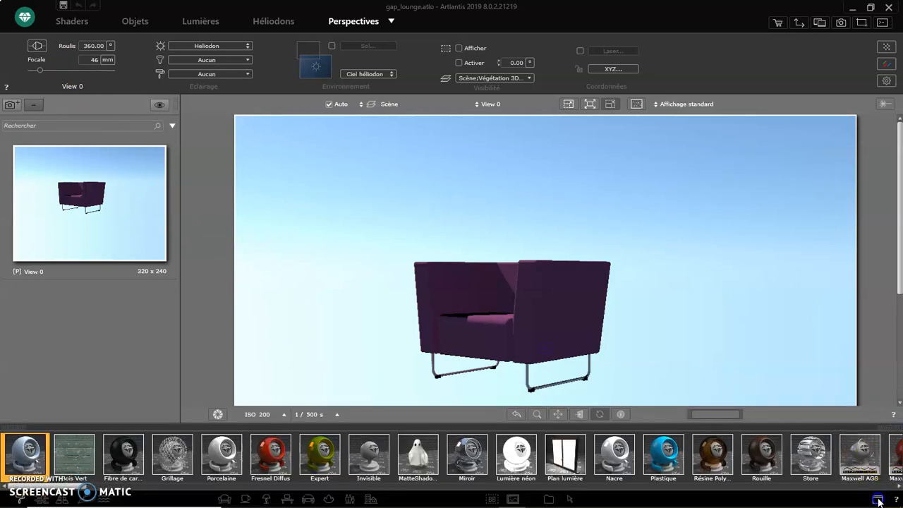
left_click(878, 501)
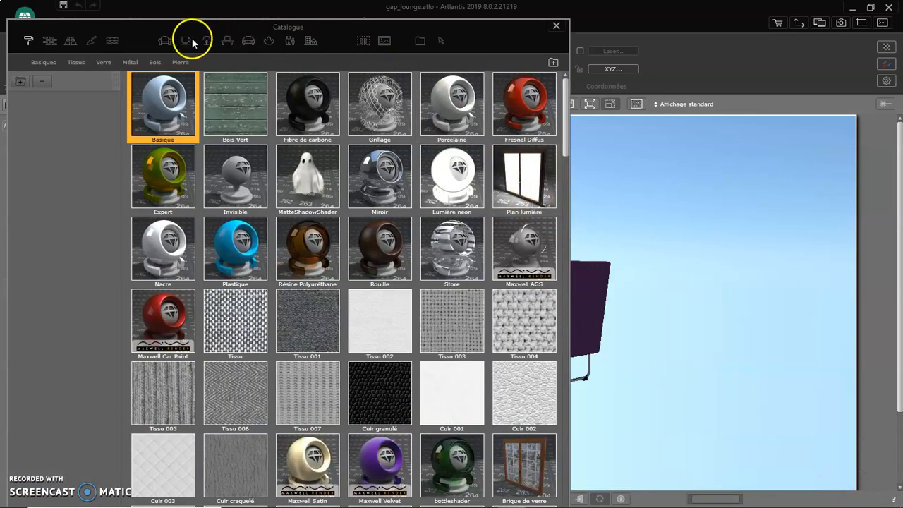
left_click(165, 40)
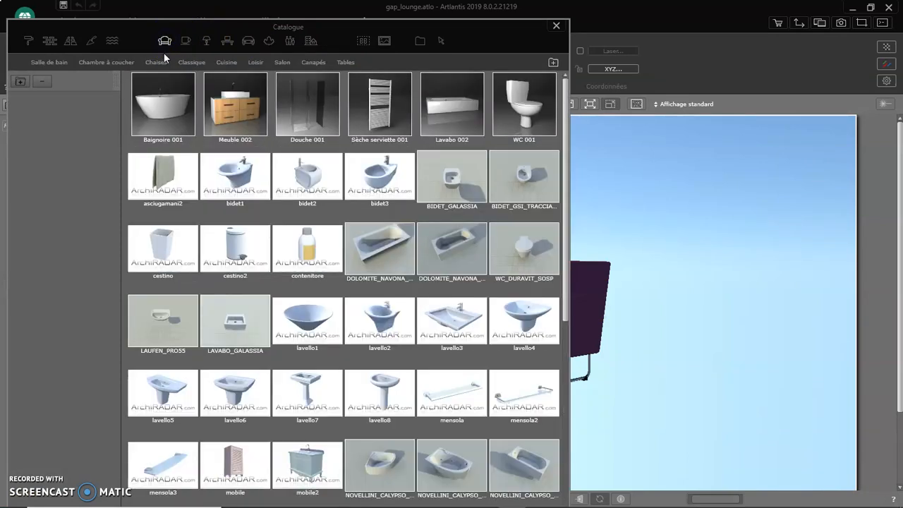
left_click(312, 63)
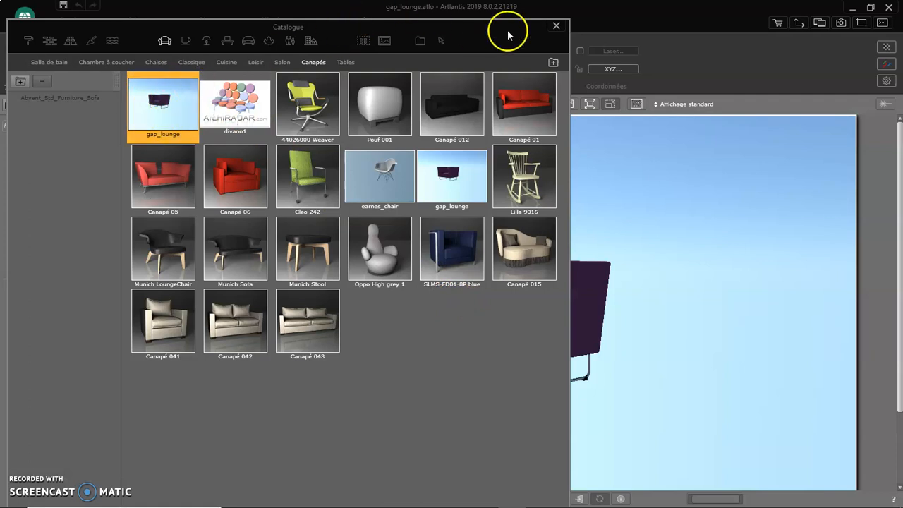
left_click(556, 28)
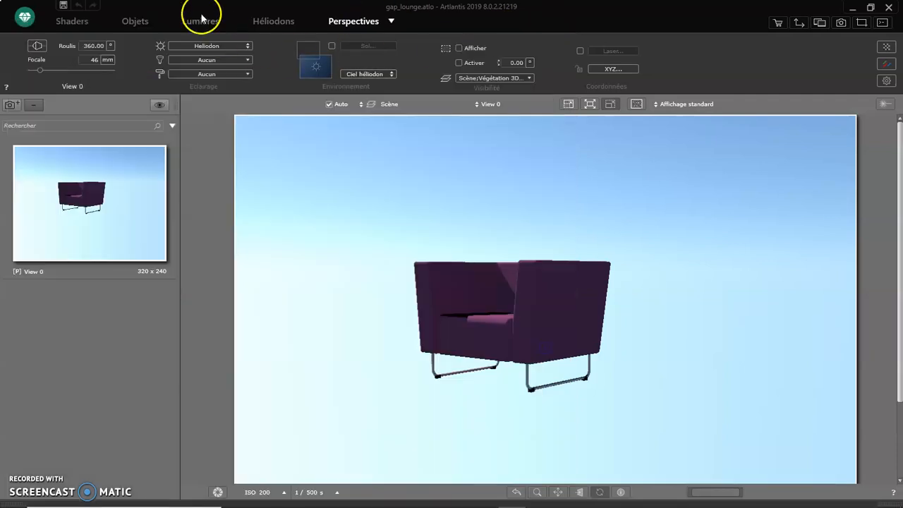
- Open the recent project Maison Individuelle.atl
left_click(24, 19)
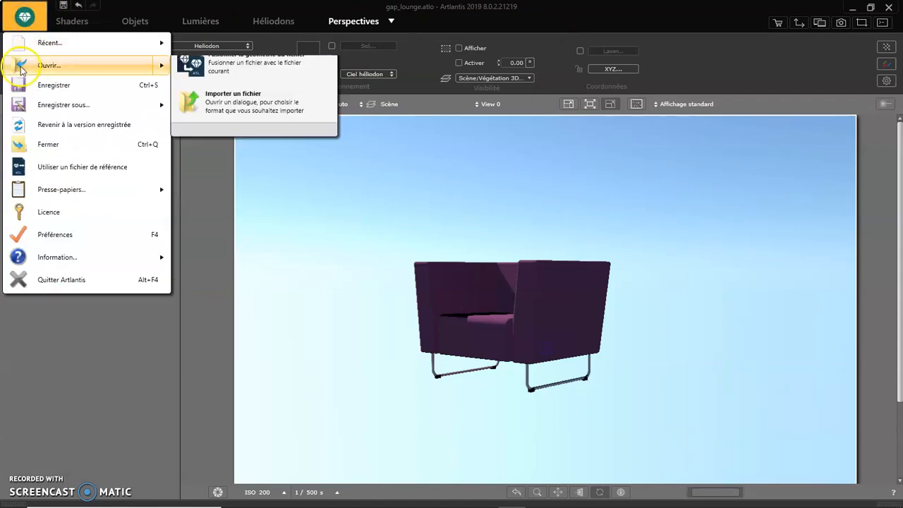
mouse_move(34, 45)
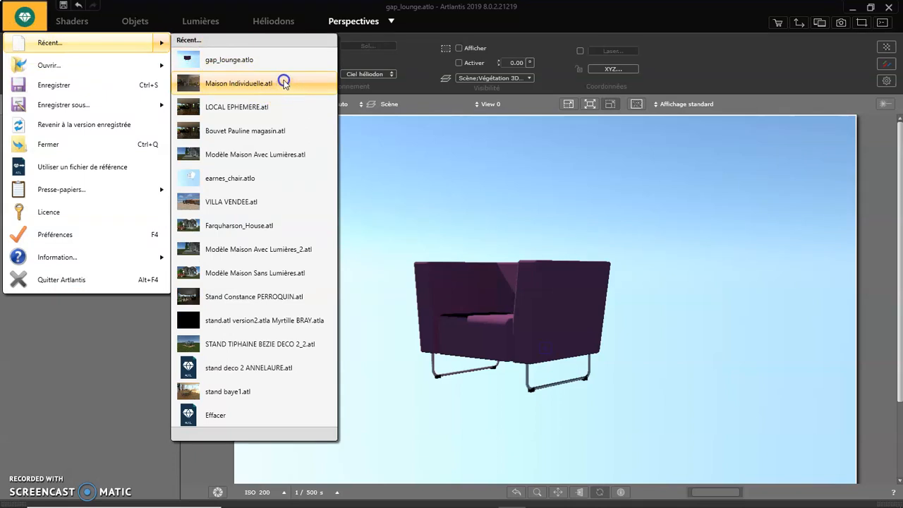
left_click(284, 83)
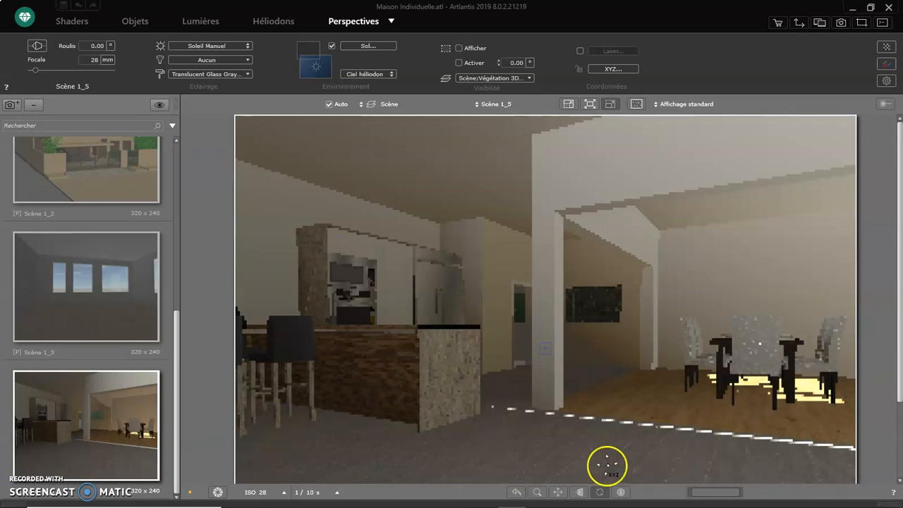
- Place the gap_lounge armchair from the catalogue's Canapés furniture on the floor between the kitchen island and the dining table
left_click(881, 503)
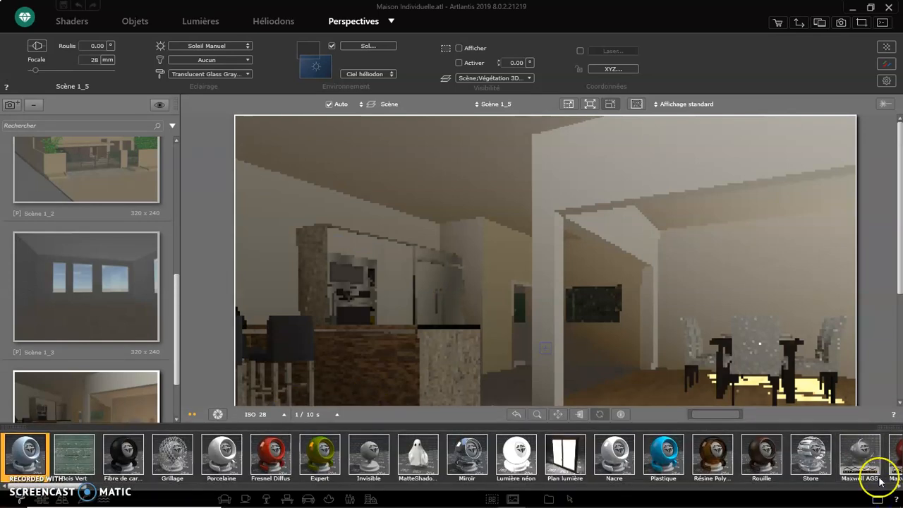
left_click(879, 502)
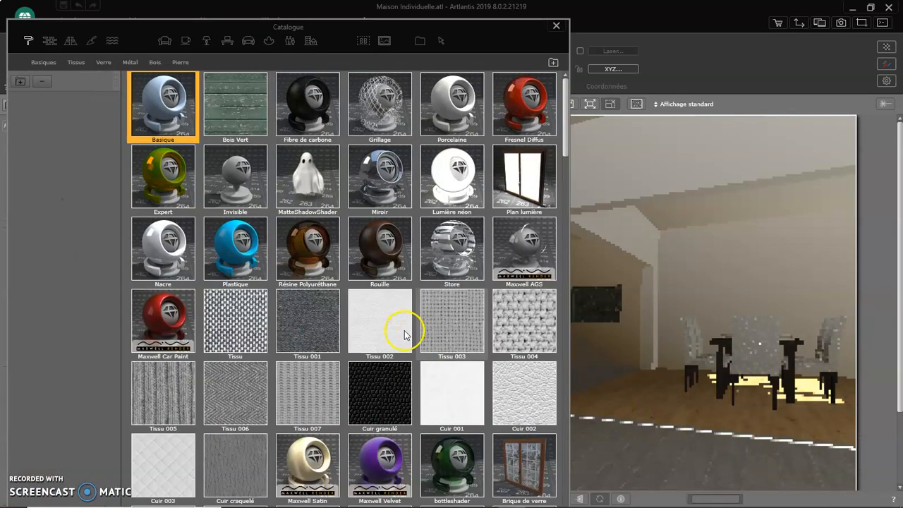
left_click(165, 43)
left_click(308, 62)
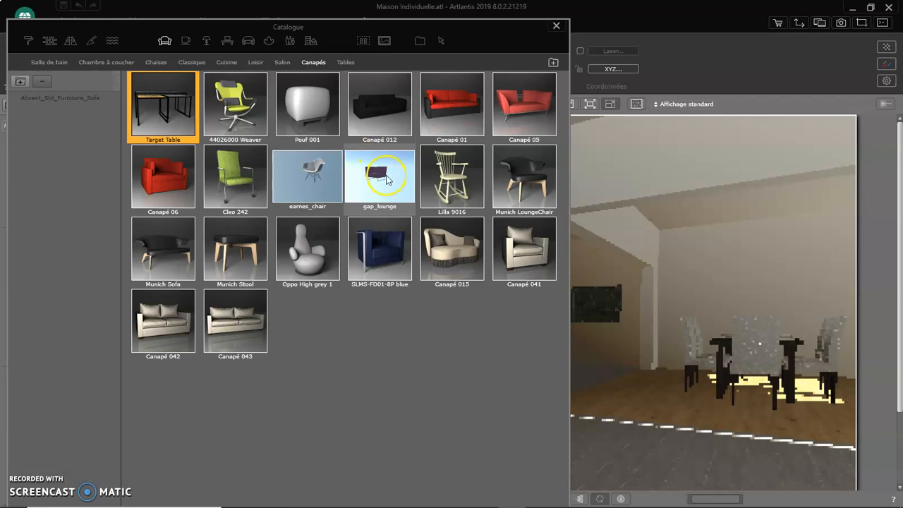
left_click(387, 180)
left_click_drag(389, 179, 648, 442)
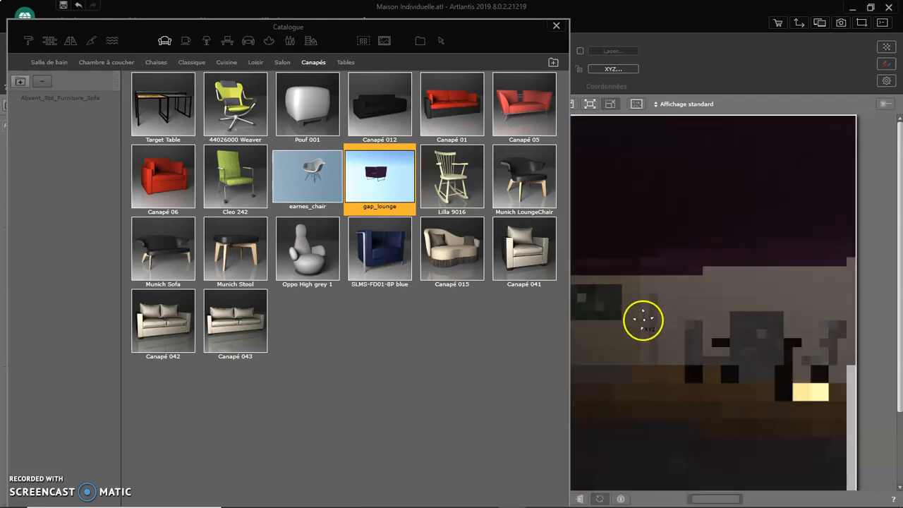
left_click(556, 27)
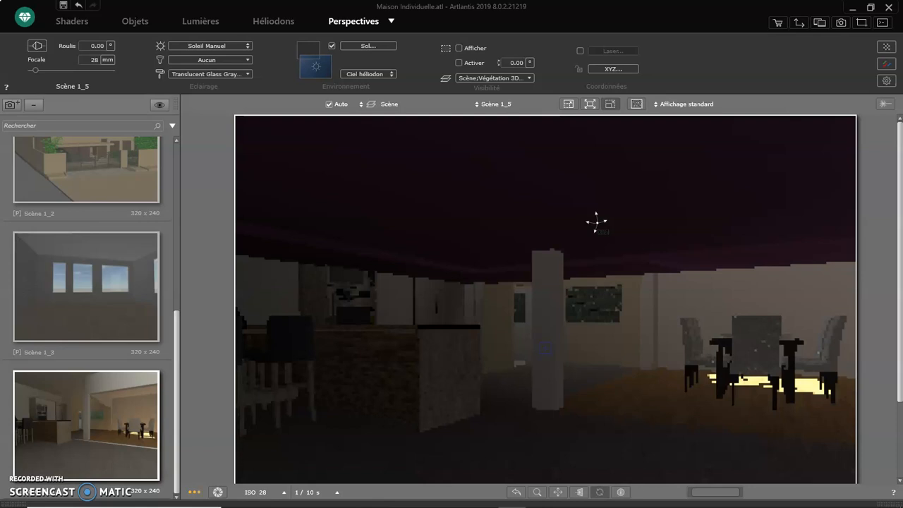
- Scale the gap_lounge armchair proportionally to 100 cm in X and rotate it to about -33.5° around Z
left_click(131, 22)
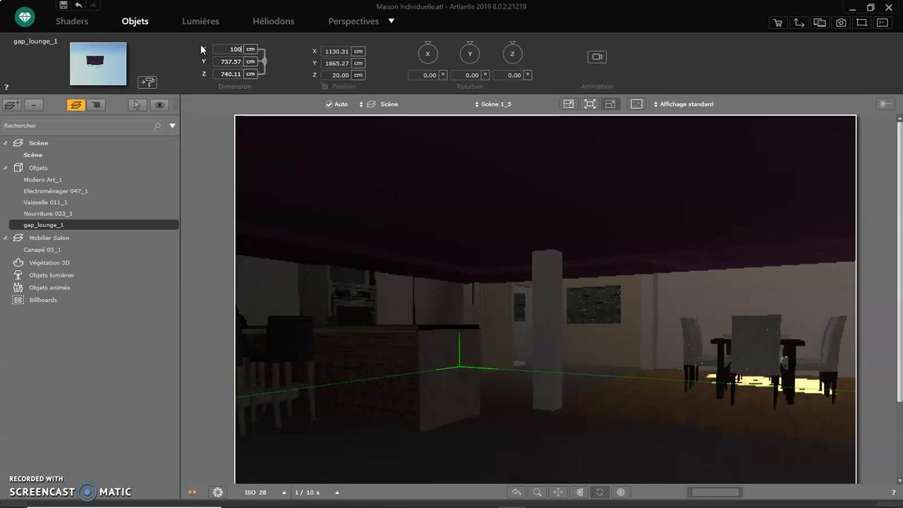
key("Return")
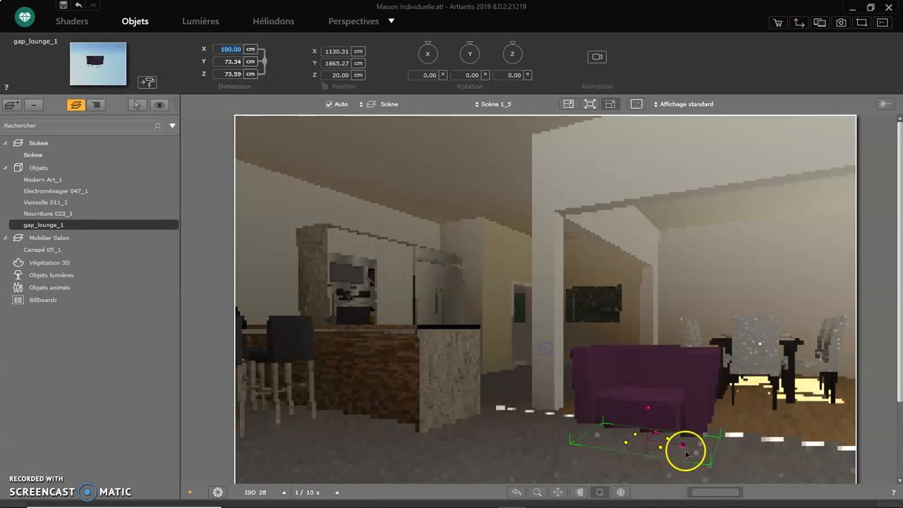
left_click(661, 448)
left_click_drag(673, 450, 699, 448)
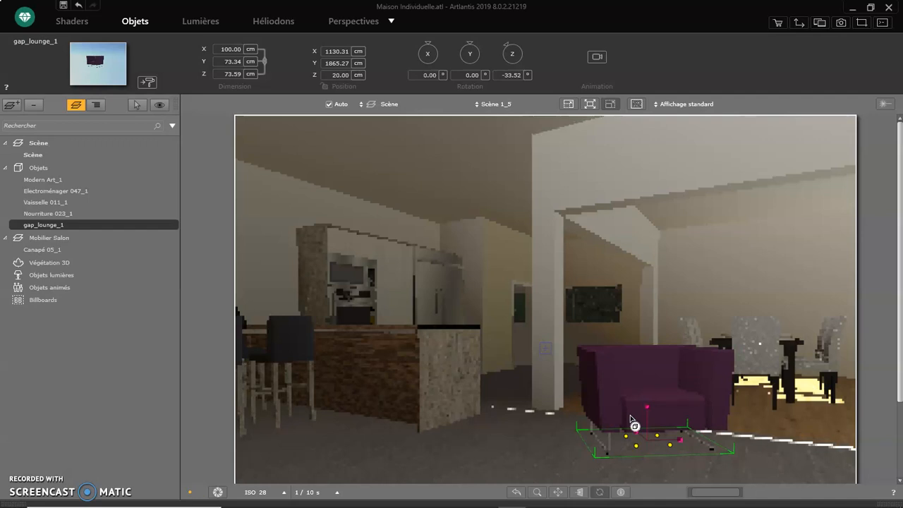
mouse_move(631, 418)
left_mouse_down()
mouse_move(635, 439)
mouse_move(554, 460)
left_mouse_up()
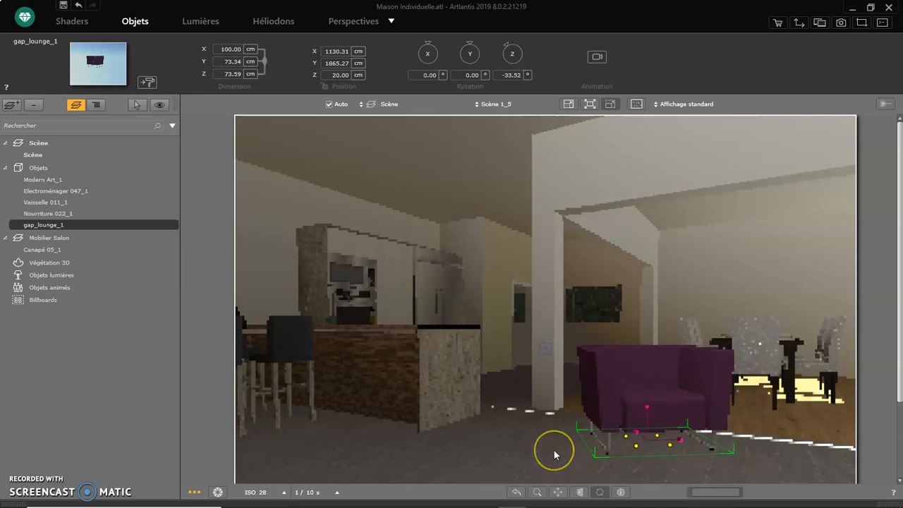